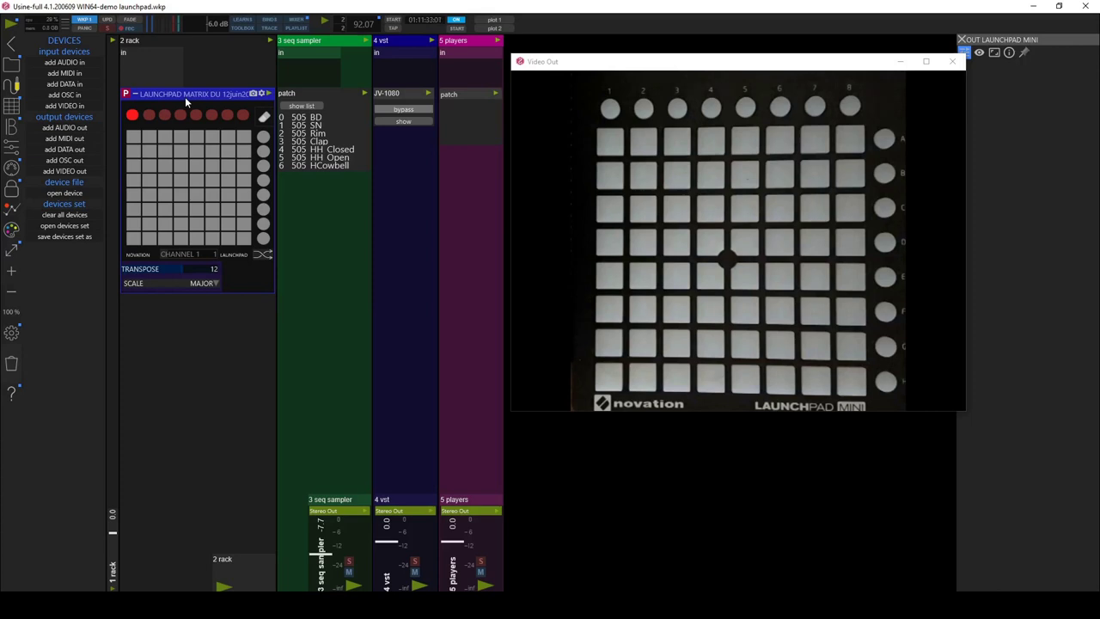
# - Rescan the MIDI devices in the setup and move the Video Out window clear of the settings
pyautogui.click(11, 333)
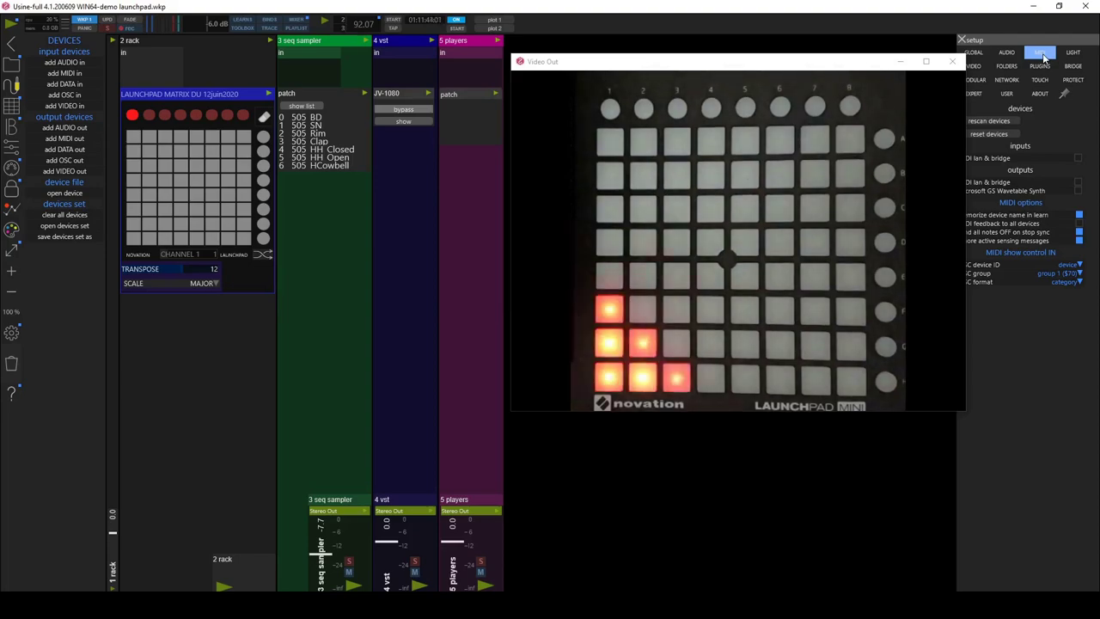
pyautogui.click(987, 121)
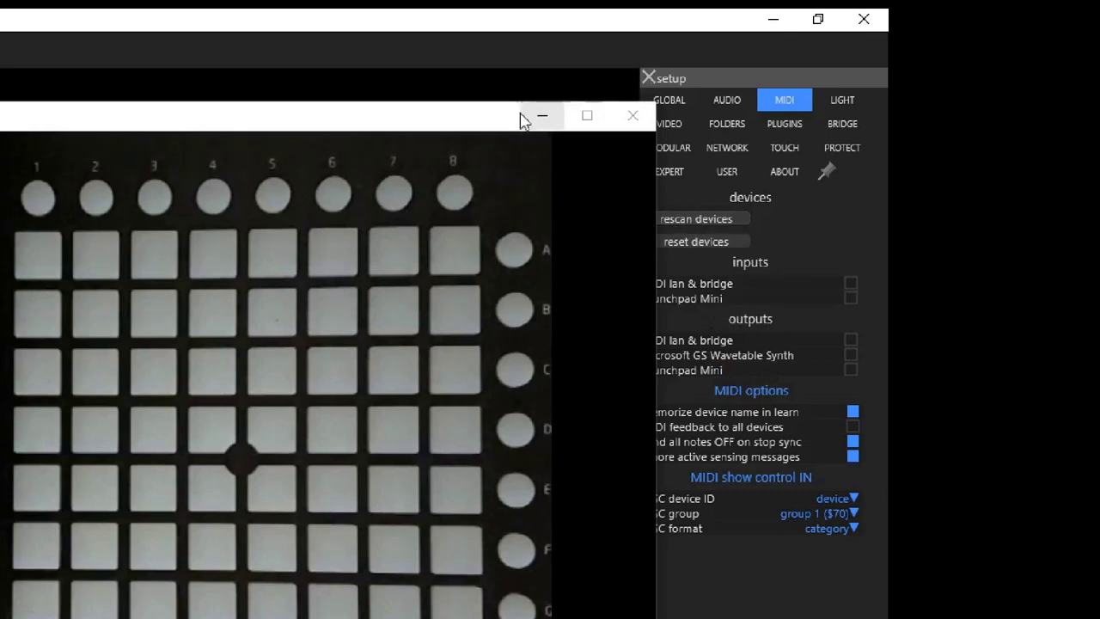
pyautogui.moveTo(521, 115); pyautogui.dragTo(489, 116)
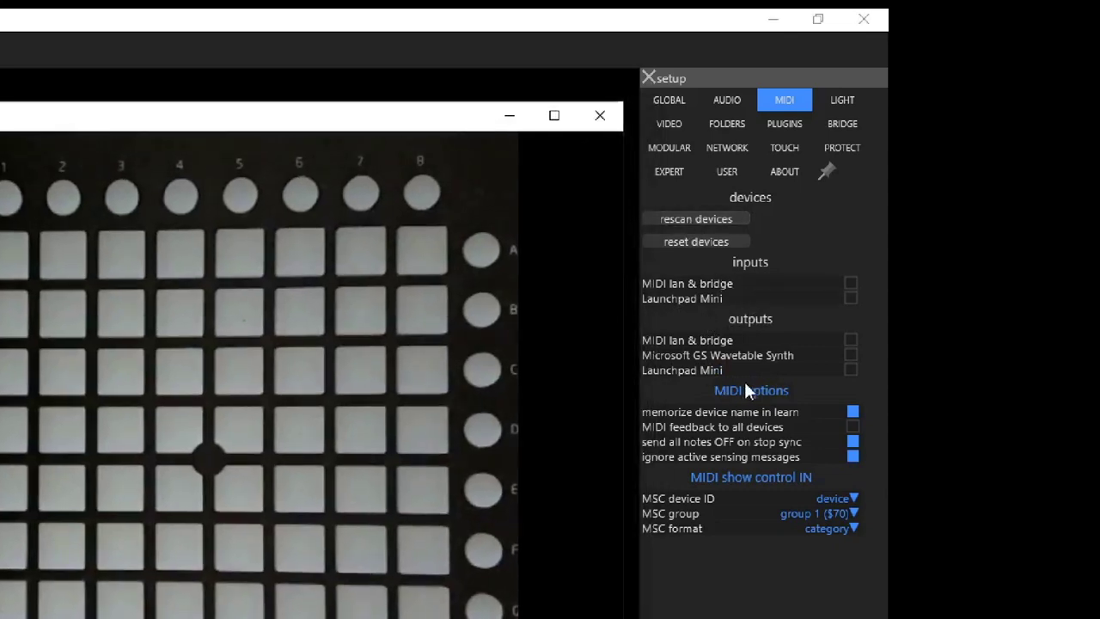
# - Show the DEVICES window and enable the Launchpad Mini as a MIDI input in the setup
pyautogui.click(12, 87)
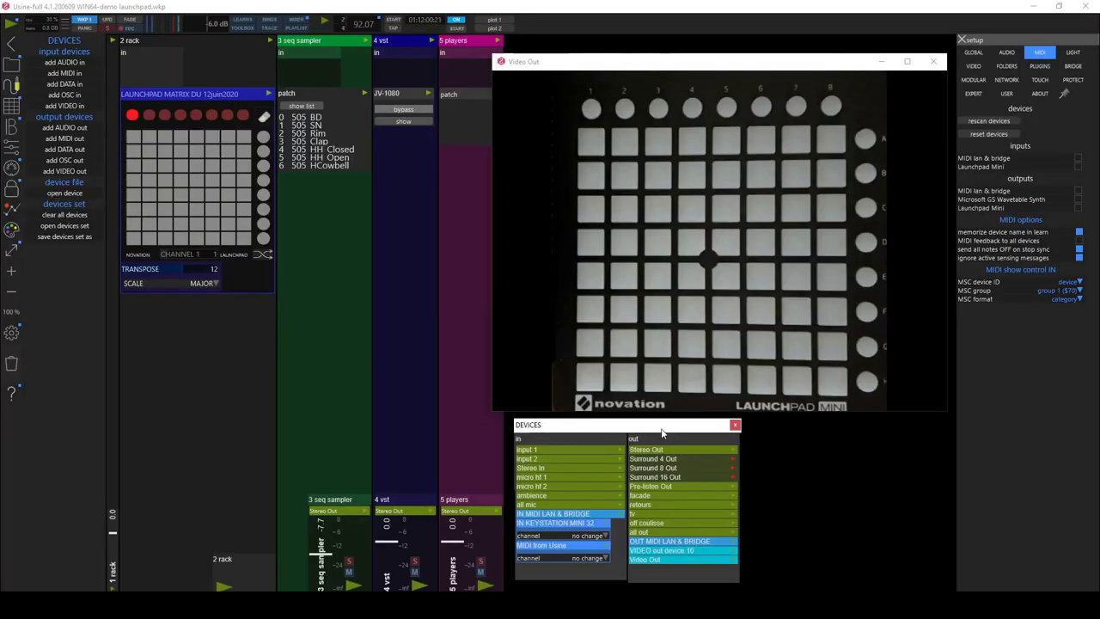
pyautogui.moveTo(662, 430); pyautogui.dragTo(662, 424)
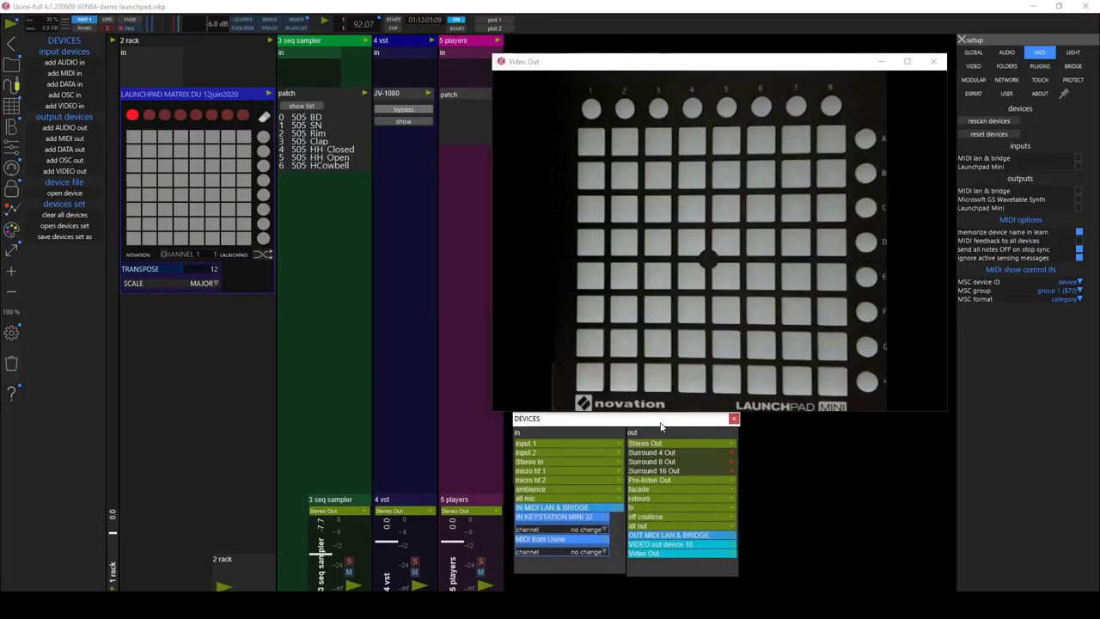
pyautogui.click(1079, 166)
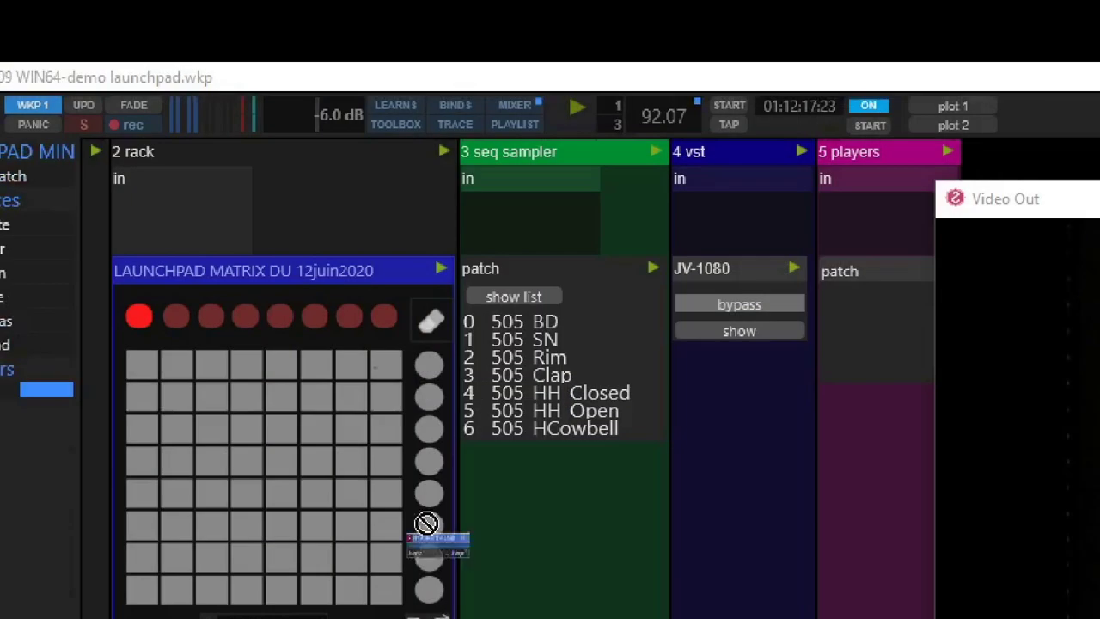
# - Assign IN LAUNCHPAD MINI to the input of 2 rack and OUT LAUNCHPAD MINI to its output
pyautogui.moveTo(427, 524); pyautogui.dragTo(183, 227)
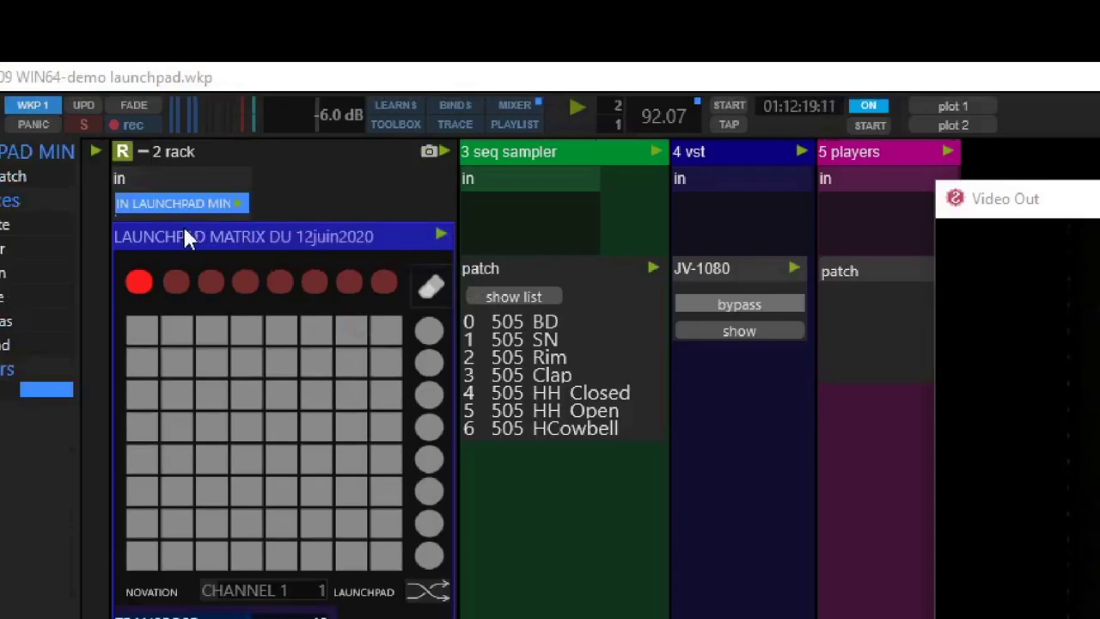
pyautogui.moveTo(679, 545); pyautogui.dragTo(290, 591)
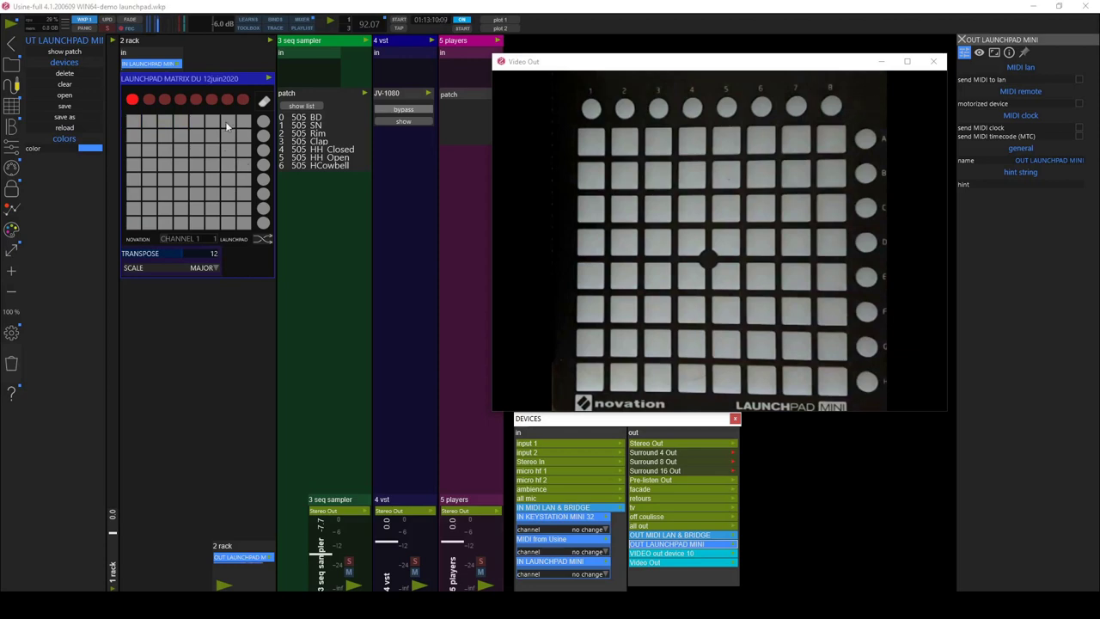
# - Open the LAUNCHPAD MATRIX patch's popup and examine the values of the map 64, MAP HOR and MAP VERT arrays
pyautogui.click(261, 80)
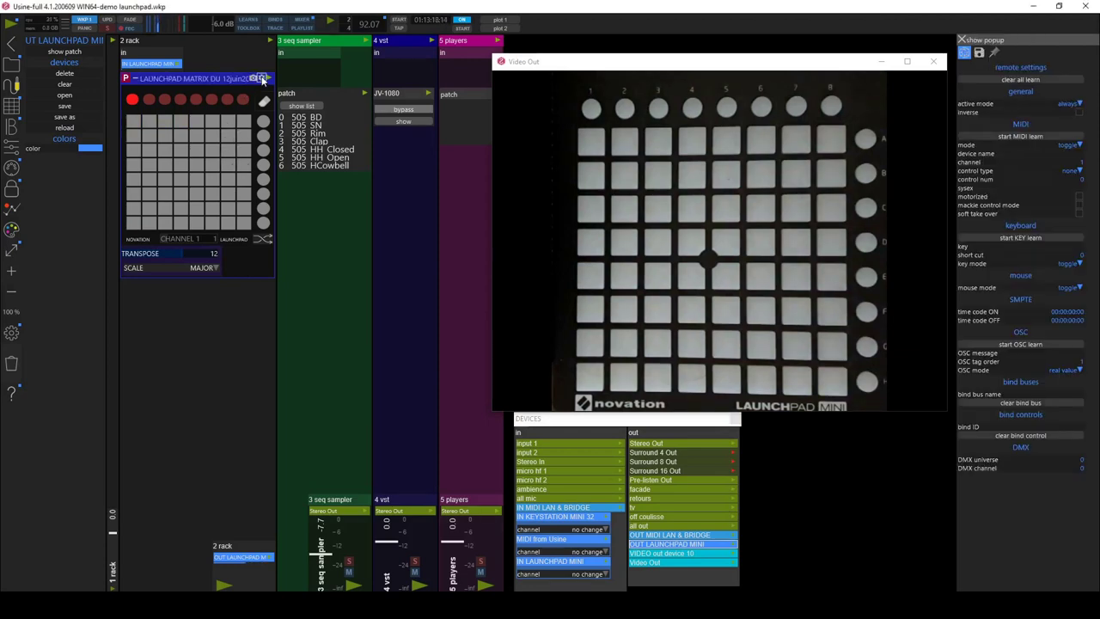
pyautogui.click(262, 78)
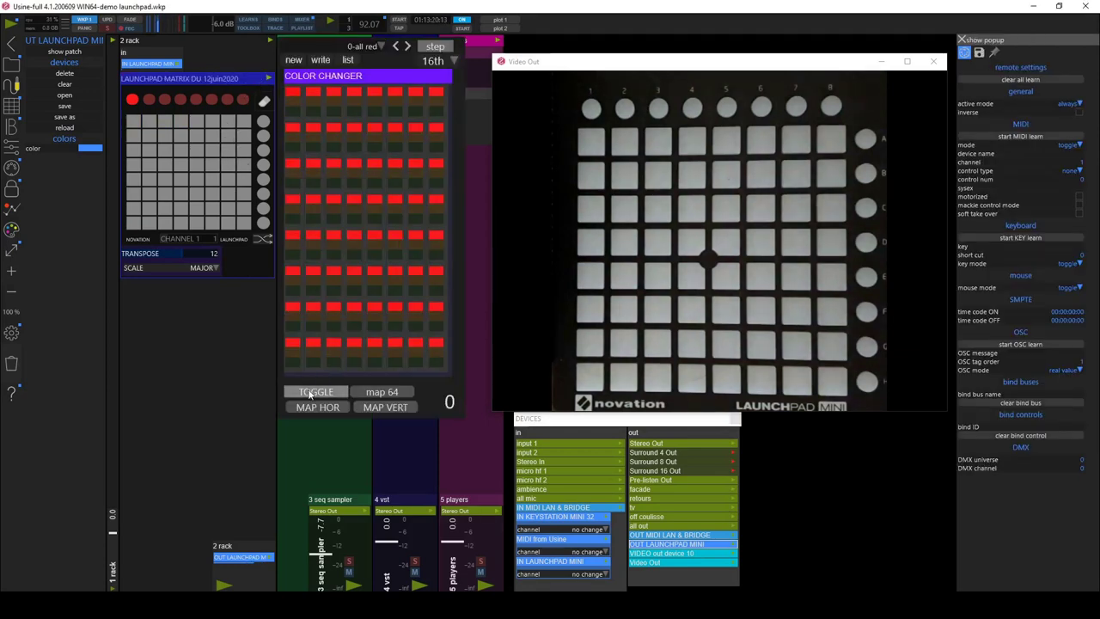
pyautogui.click(382, 393)
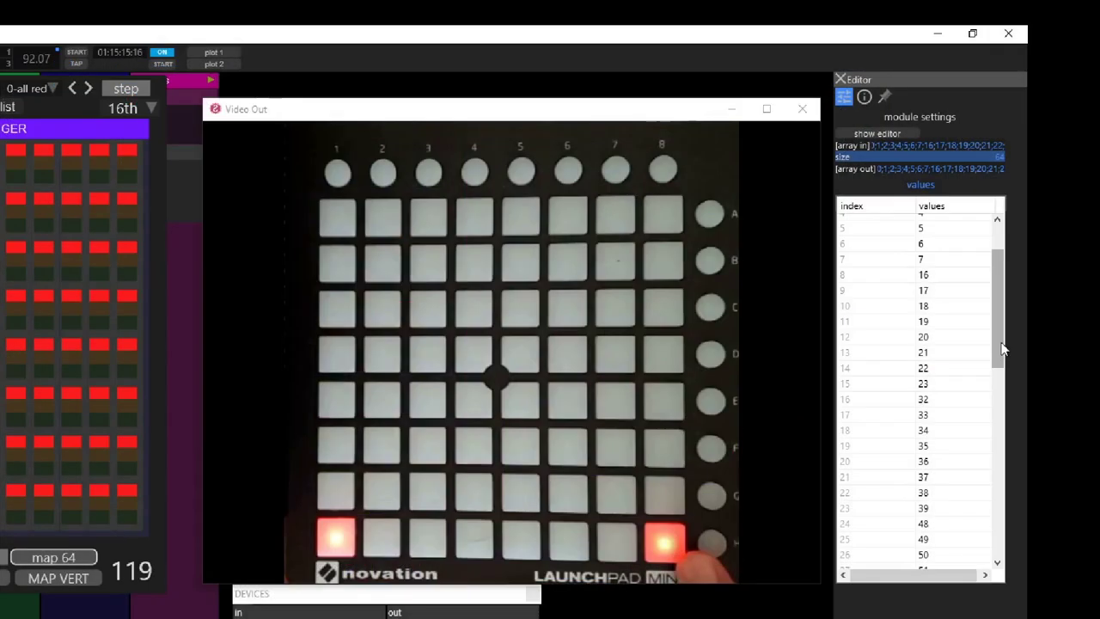
pyautogui.moveTo(995, 351); pyautogui.dragTo(980, 560)
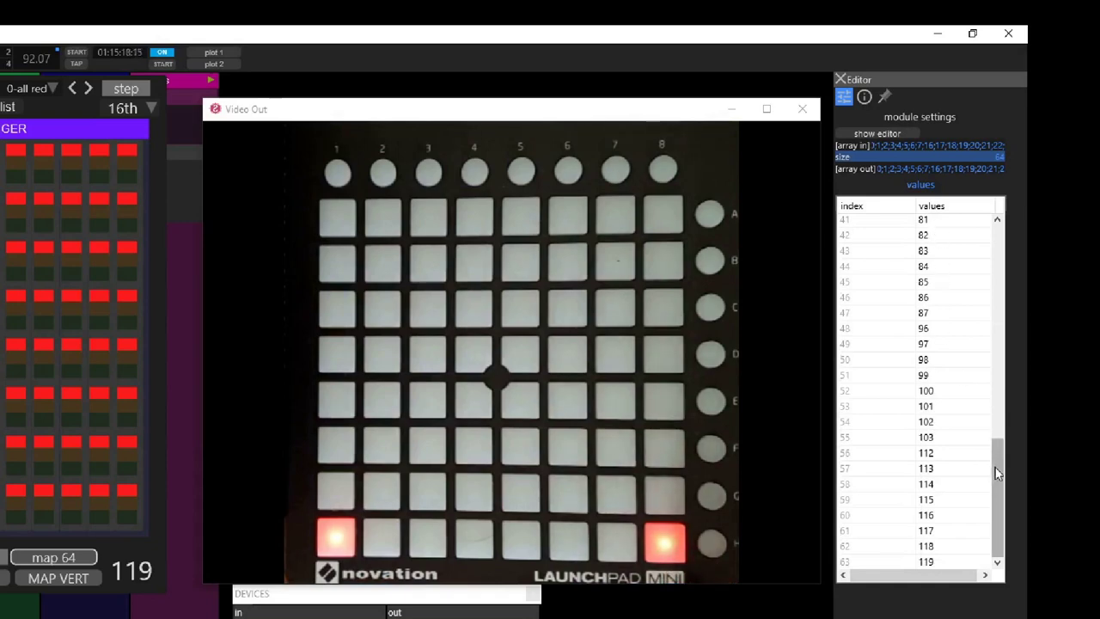
pyautogui.moveTo(992, 450); pyautogui.dragTo(992, 233)
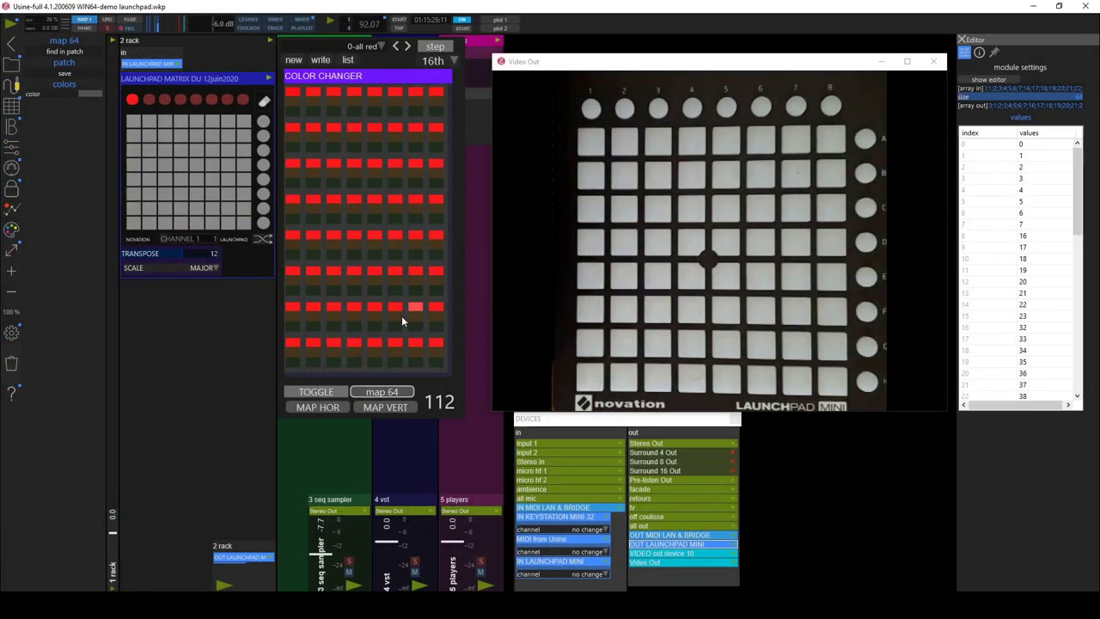
pyautogui.click(328, 411)
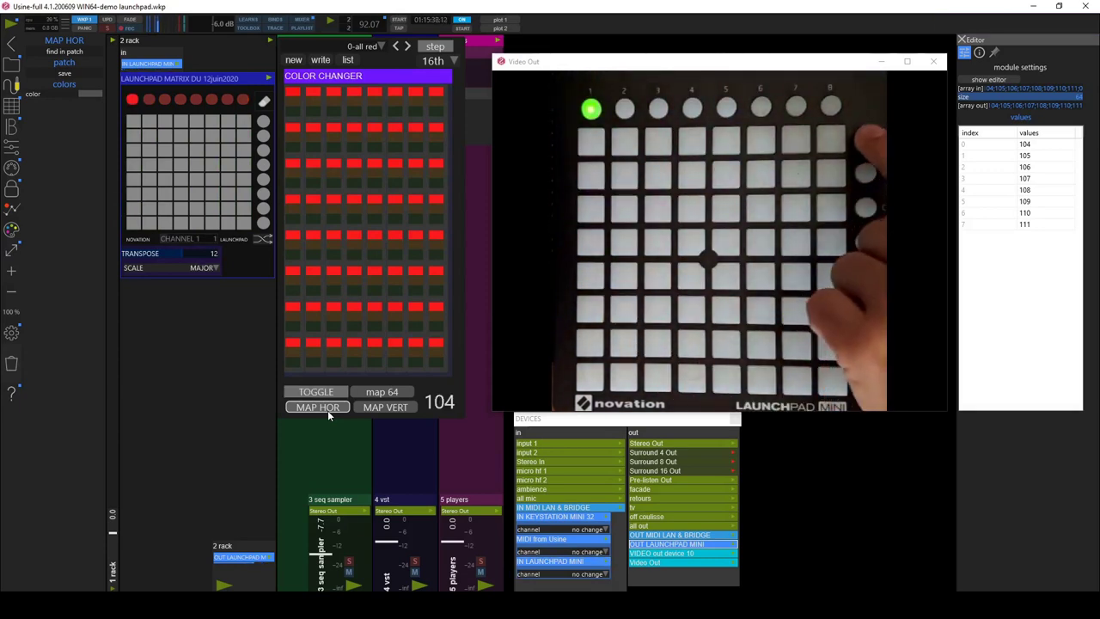
pyautogui.click(375, 395)
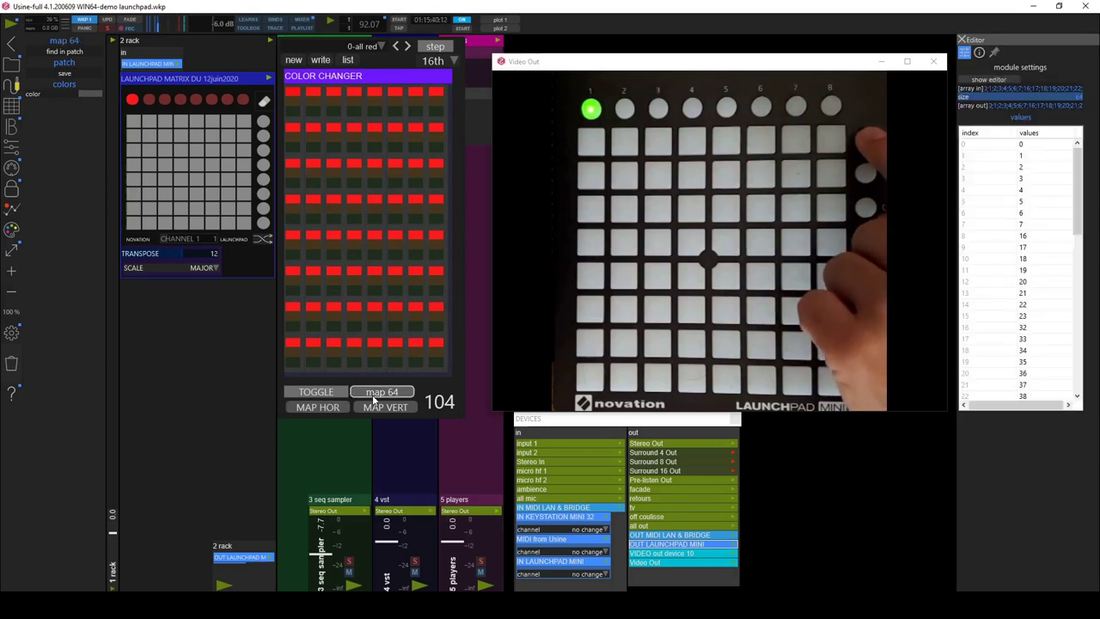
pyautogui.click(373, 407)
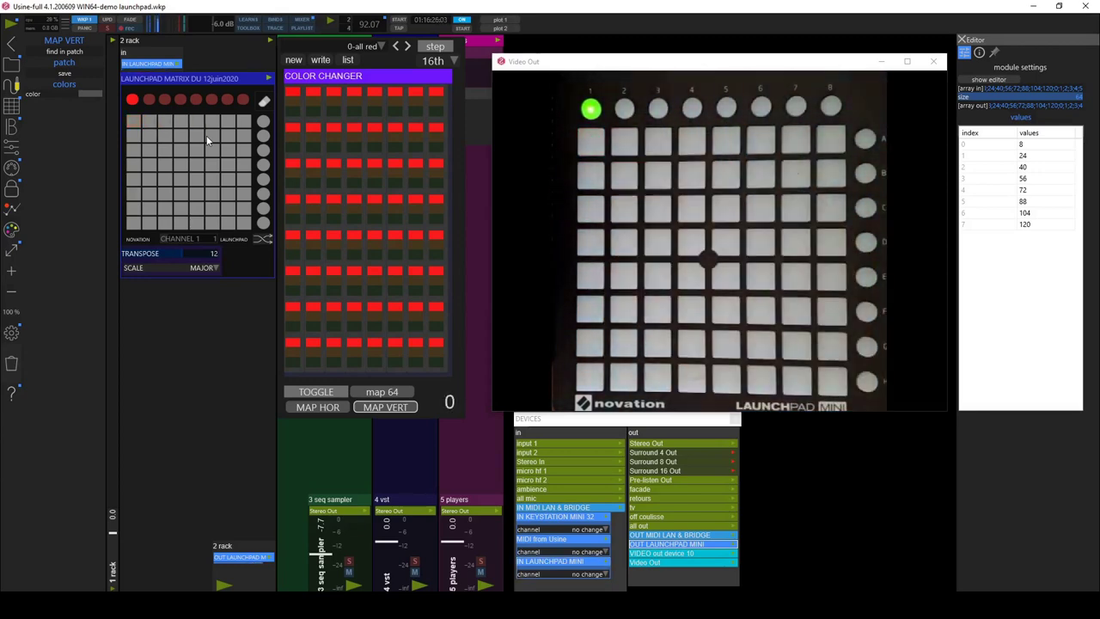
# - In the COLOR CHANGER, set the first four pads of the top row to green and the last four to yellow
pyautogui.click(262, 79)
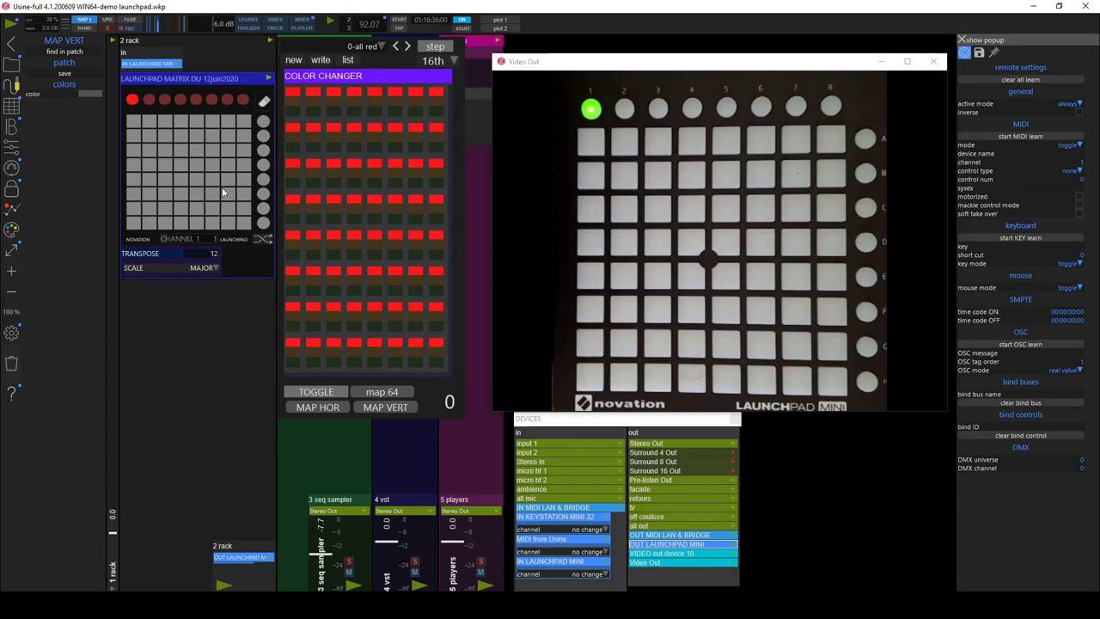
pyautogui.moveTo(192, 79)
pyautogui.click(294, 112)
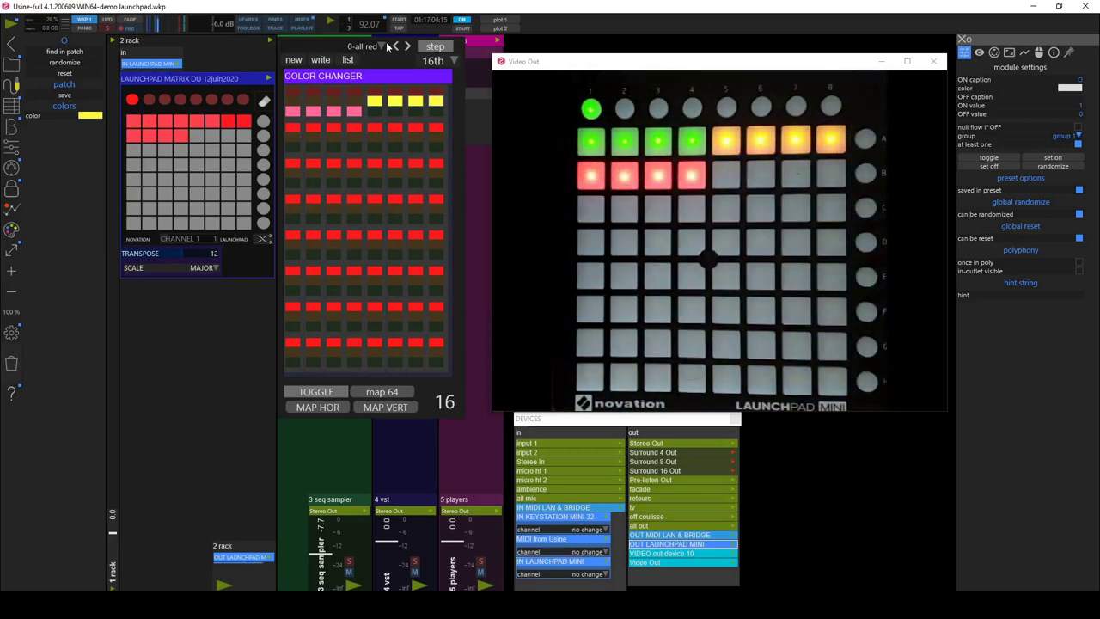
# - Cycle forward through the COLOR CHANGER presets past 4-horizontal and return to 0-all red
pyautogui.click(404, 47)
pyautogui.click(404, 46)
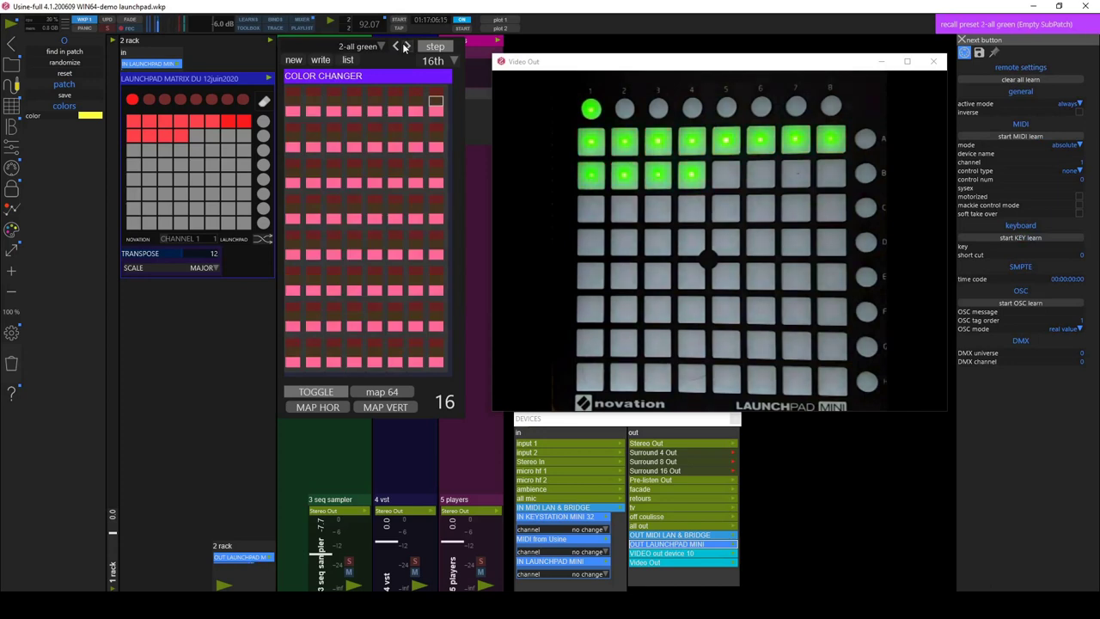
pyautogui.click(404, 46)
pyautogui.click(404, 46)
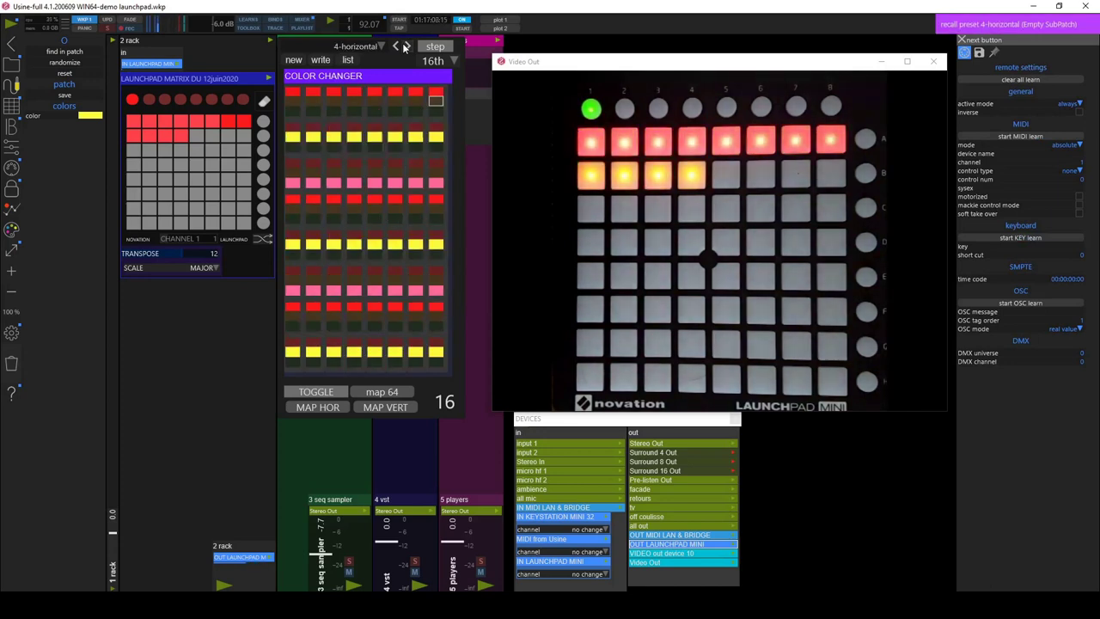
pyautogui.click(404, 46)
pyautogui.click(396, 46)
pyautogui.click(396, 47)
pyautogui.click(396, 46)
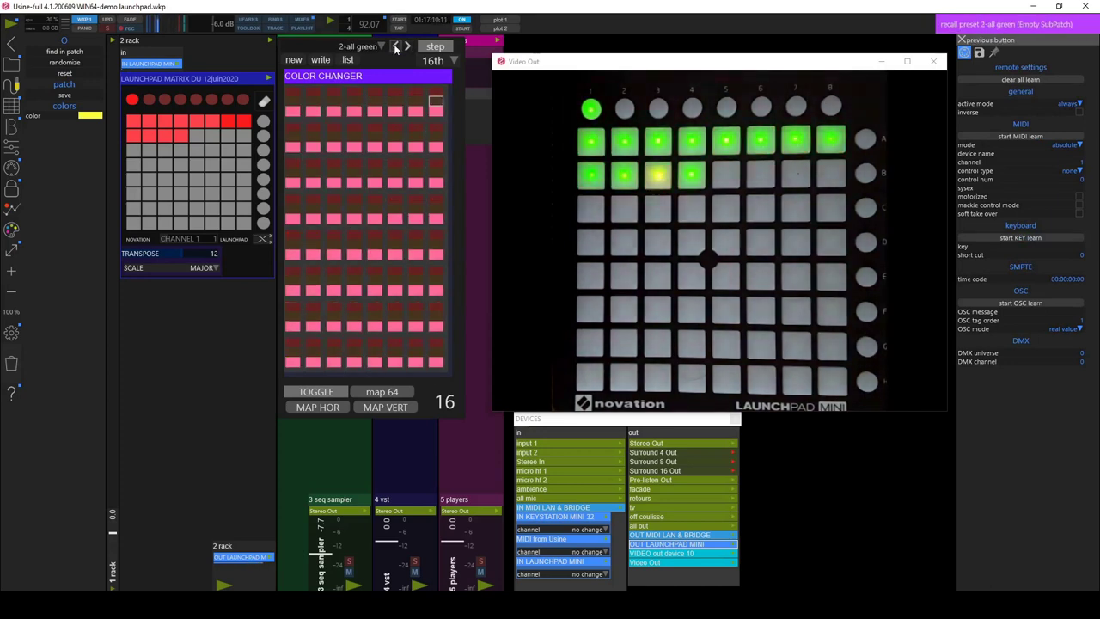
pyautogui.click(396, 46)
pyautogui.click(395, 47)
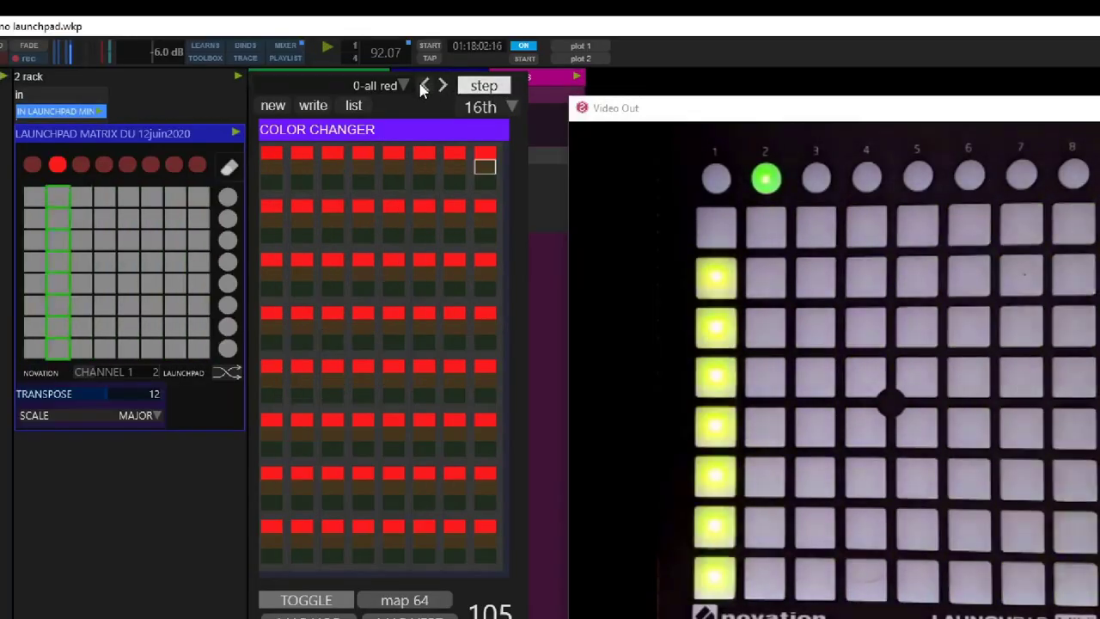
# - Set the step sequencer's sync rate to 8th and toggle its step mode
pyautogui.click(482, 106)
pyautogui.click(483, 191)
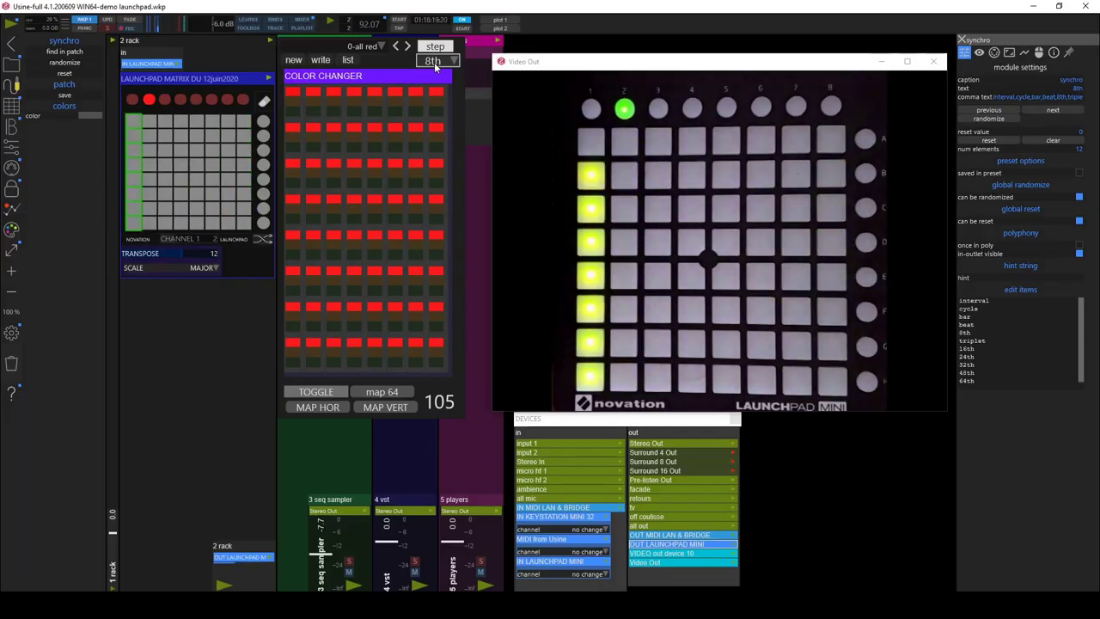
pyautogui.click(436, 48)
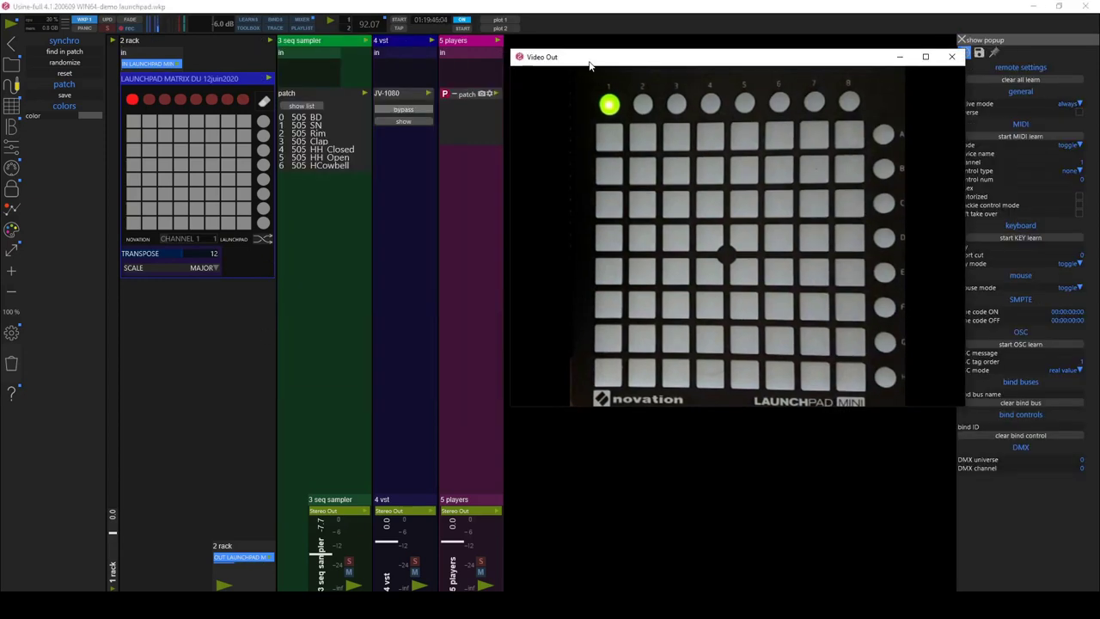
# - Move the Video Out window aside and expand the Drum Loops folder among the browser's sounds
pyautogui.moveTo(590, 65); pyautogui.dragTo(599, 62)
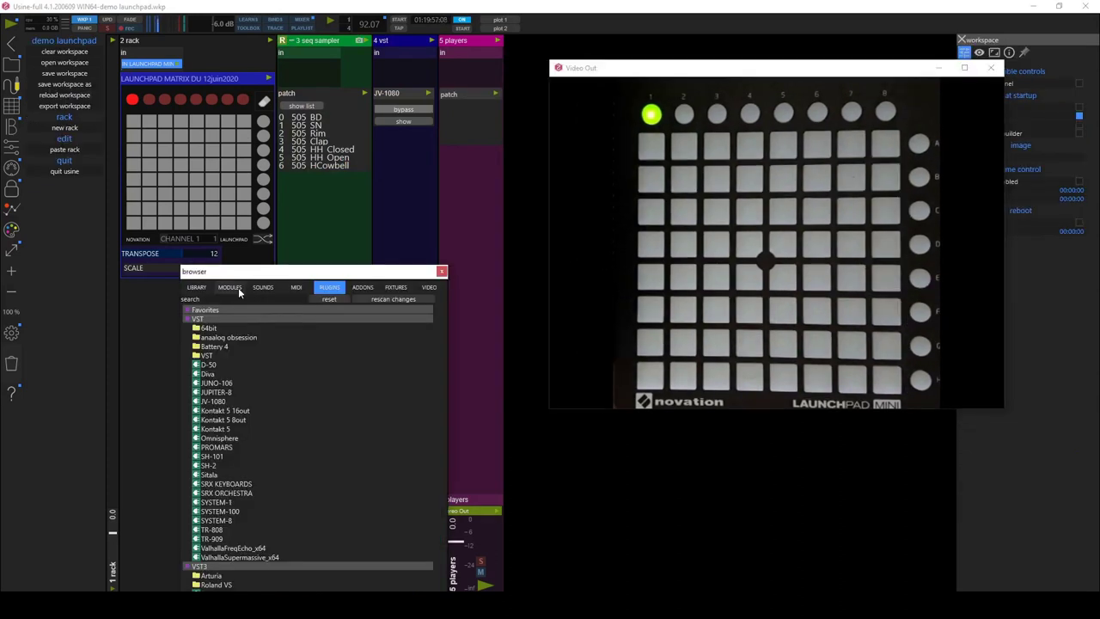
pyautogui.click(229, 287)
pyautogui.click(263, 287)
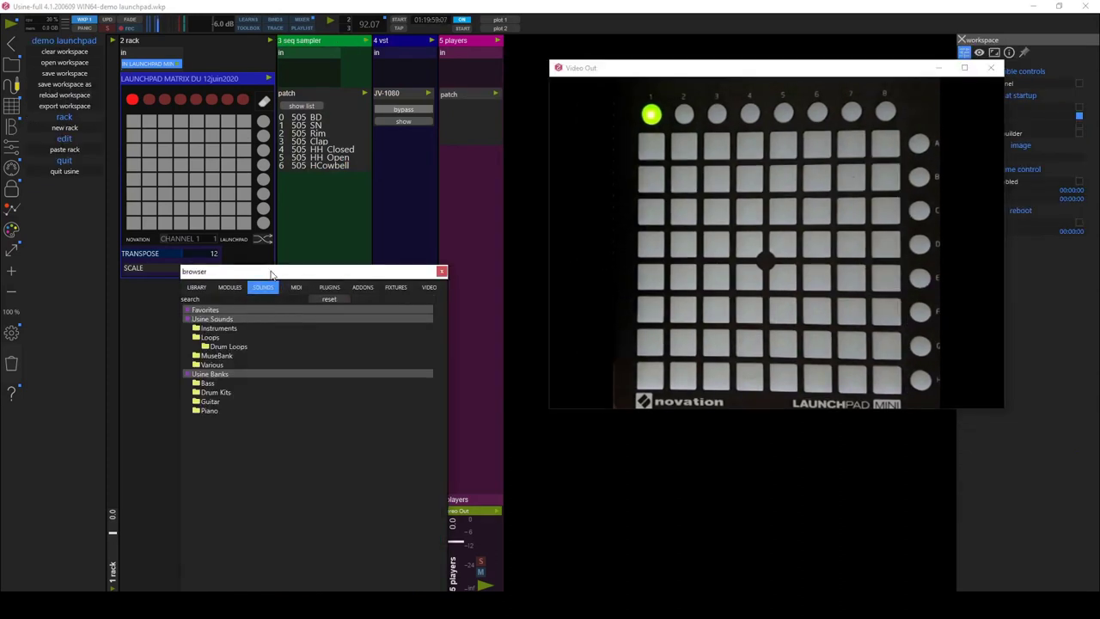
pyautogui.moveTo(271, 274); pyautogui.dragTo(351, 296)
pyautogui.click(304, 368)
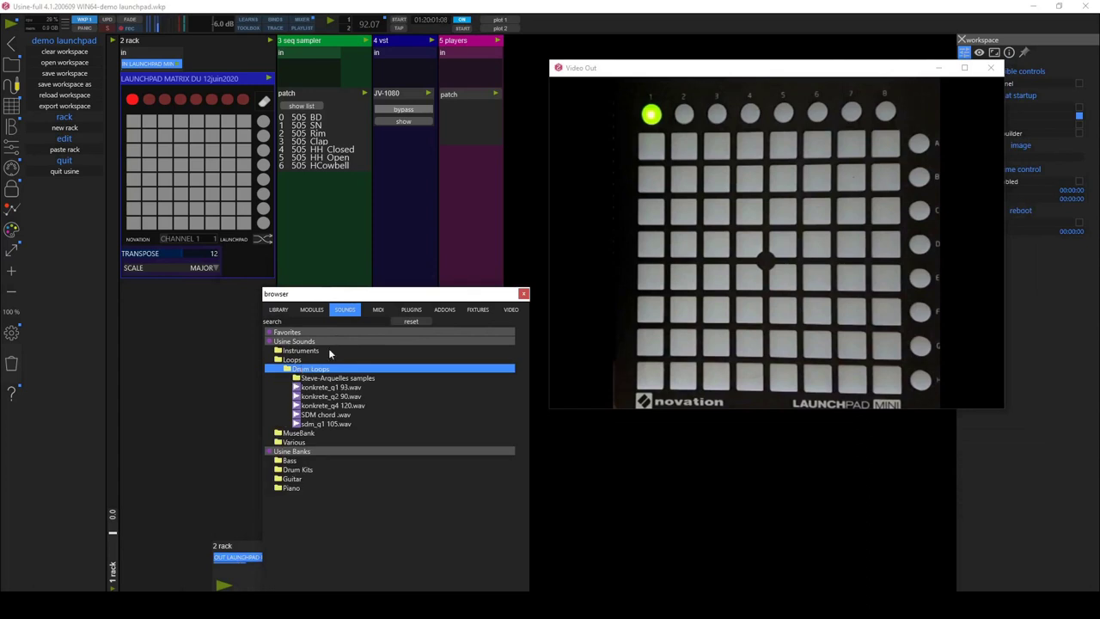
# - Add konkrete_g1 93.wav to the 5 players rack as a Normal Player in Memory and toggle its loop playback
pyautogui.moveTo(343, 389); pyautogui.dragTo(472, 131)
pyautogui.click(486, 146)
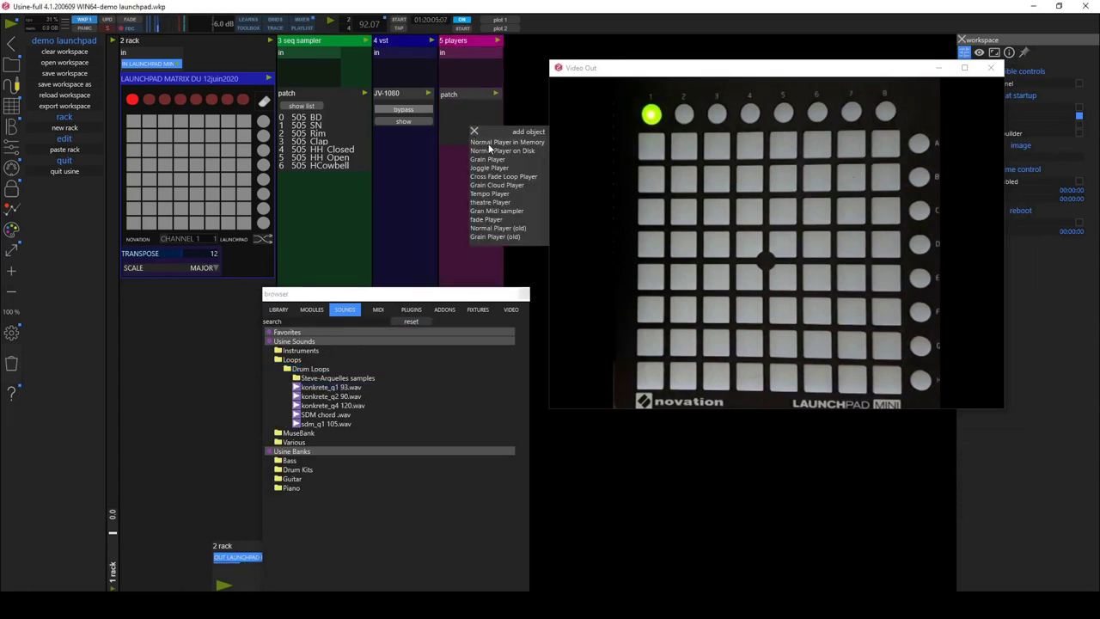
pyautogui.click(467, 106)
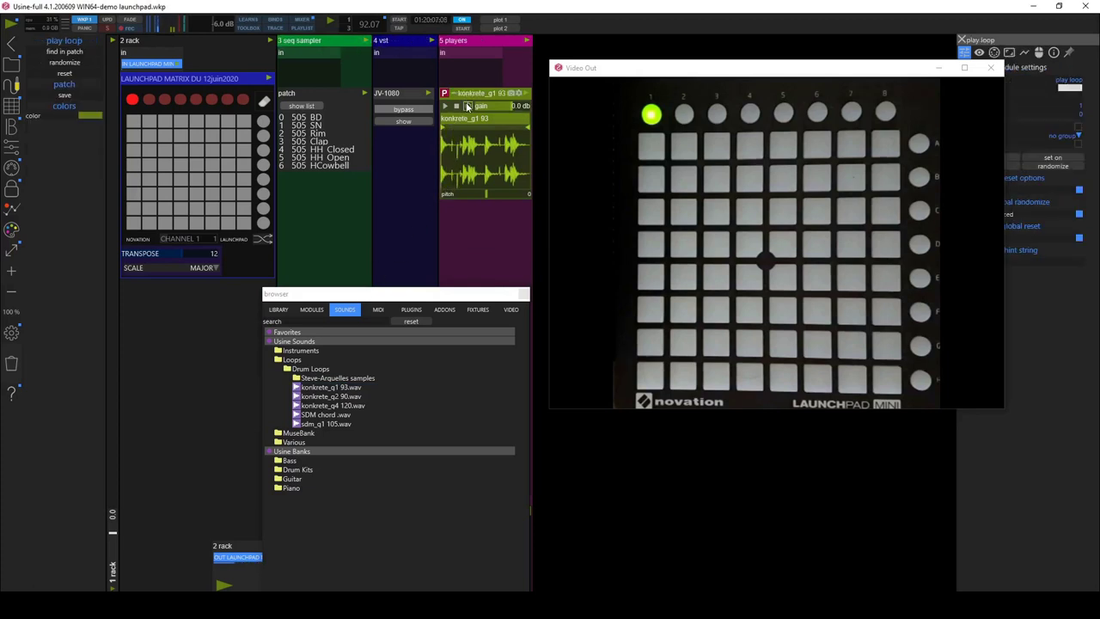
# - Add SDM chord.wav below the first player as a Normal Player in Memory and toggle its loop playback
pyautogui.moveTo(320, 415); pyautogui.dragTo(482, 230)
pyautogui.click(487, 239)
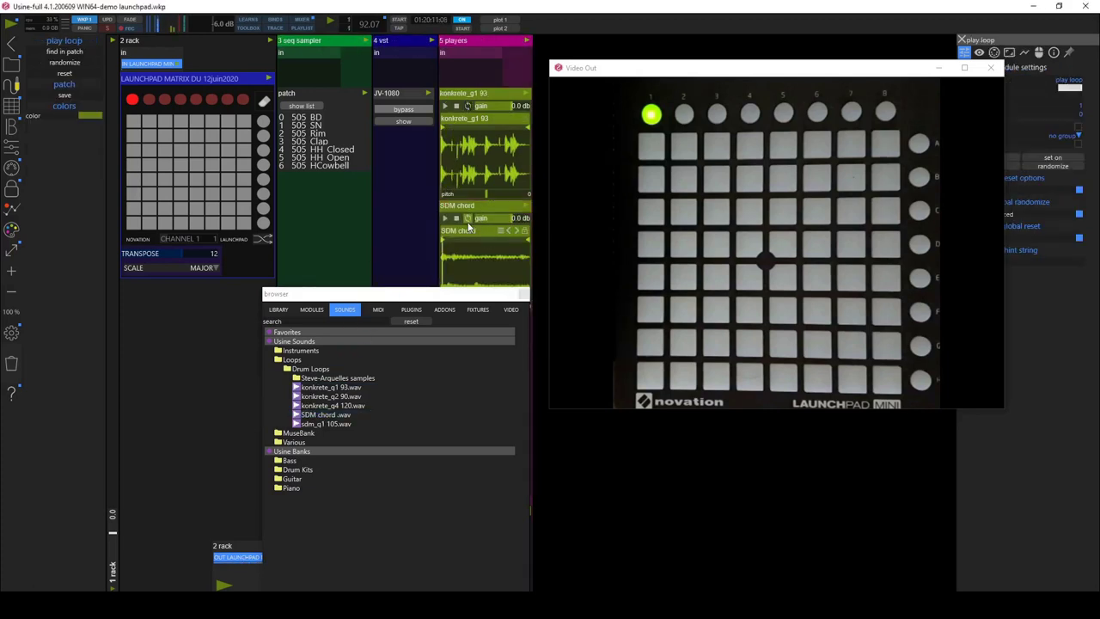
pyautogui.click(467, 220)
# - Move the browser aside and add a third looping player with sdm_g1 105 at the end of the 5 players rack
pyautogui.moveTo(392, 294); pyautogui.dragTo(271, 333)
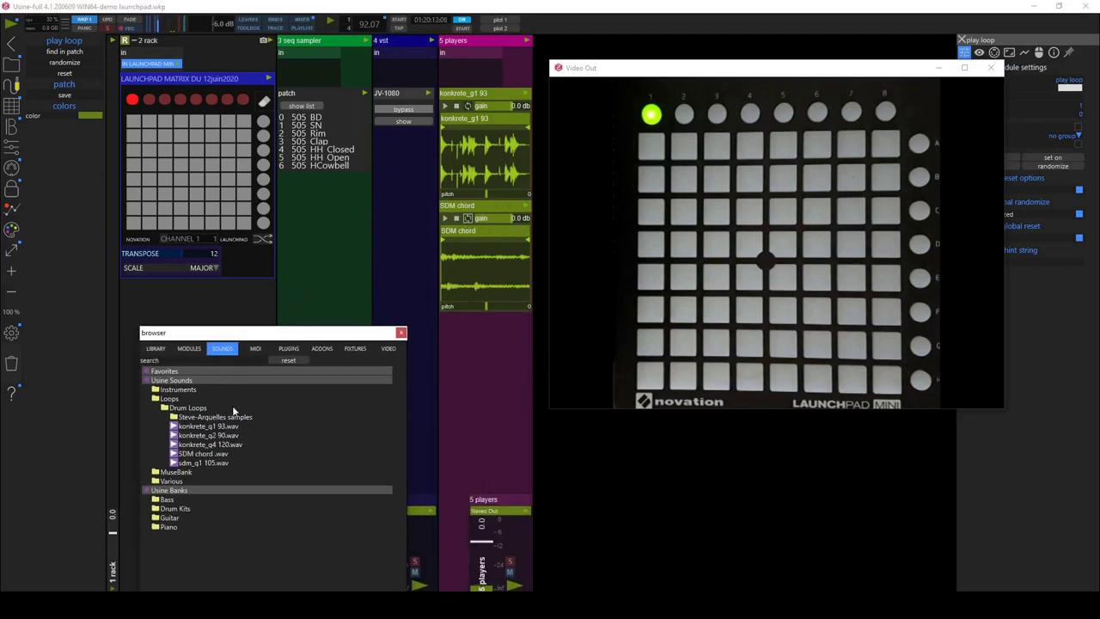
pyautogui.moveTo(214, 455); pyautogui.dragTo(467, 334)
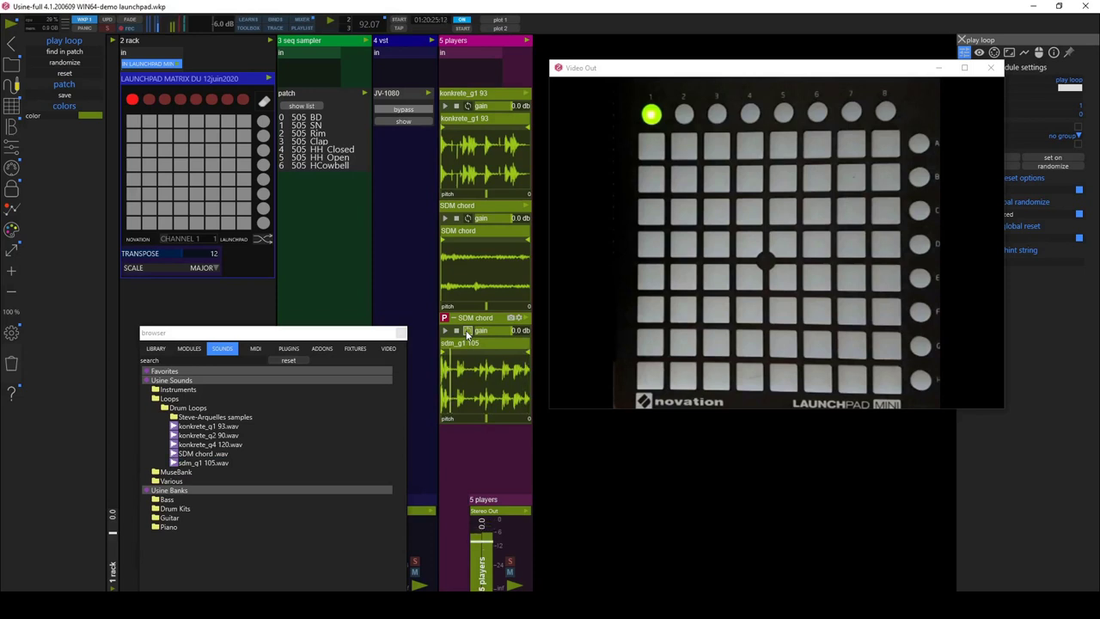
pyautogui.click(419, 215)
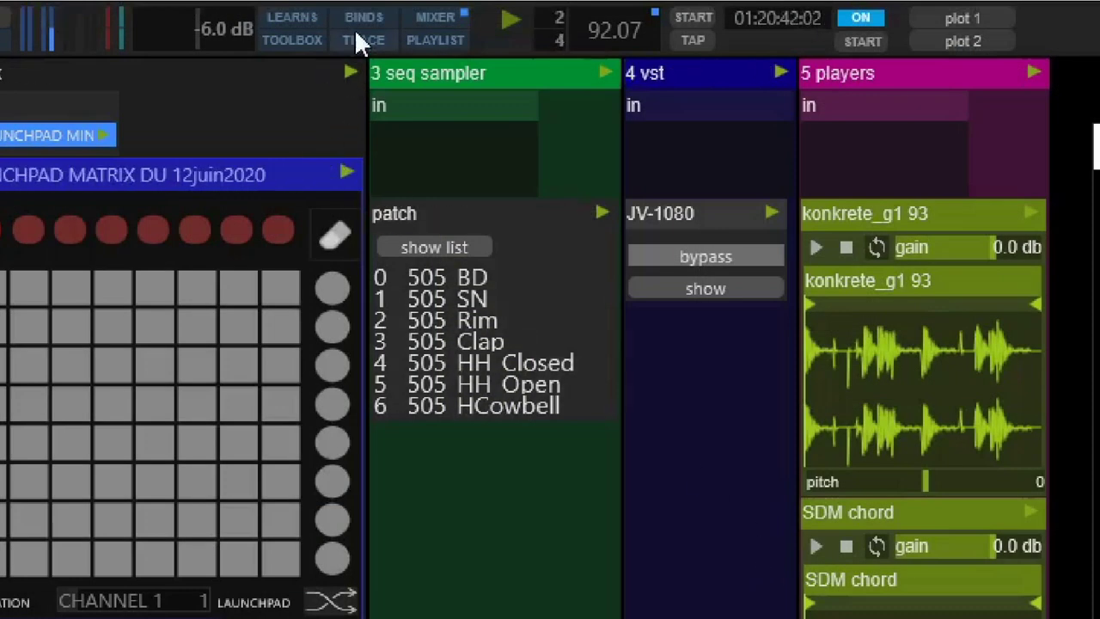
# - Show the BINDS list and bind CHANNEL1BUS1 to the loop playback control of the konkrete_g1 93 player
pyautogui.click(360, 19)
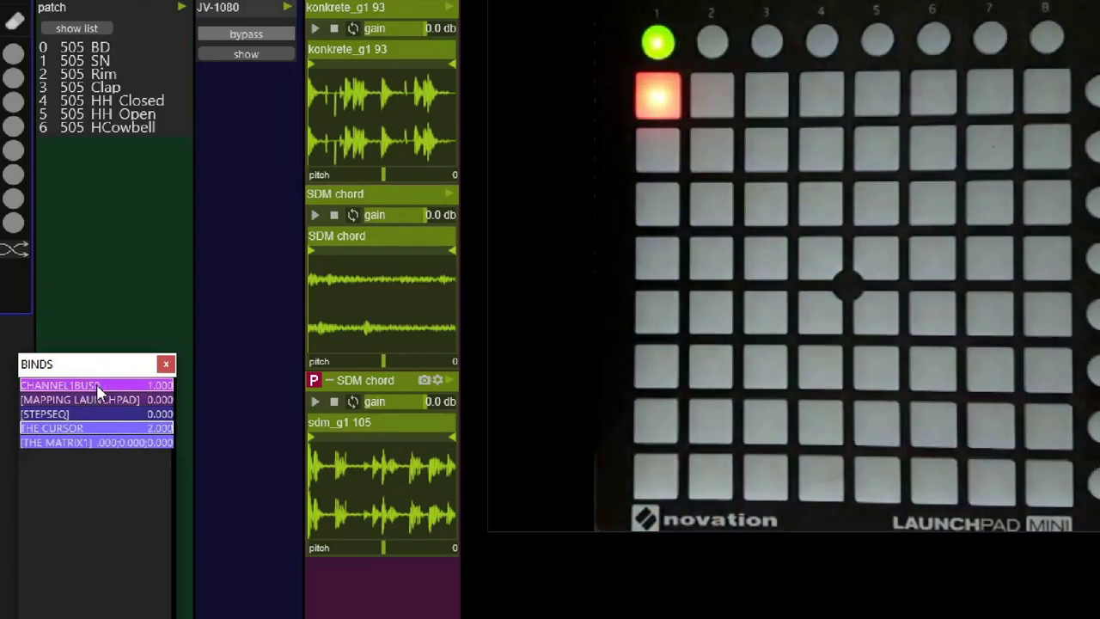
pyautogui.moveTo(97, 384); pyautogui.dragTo(352, 29)
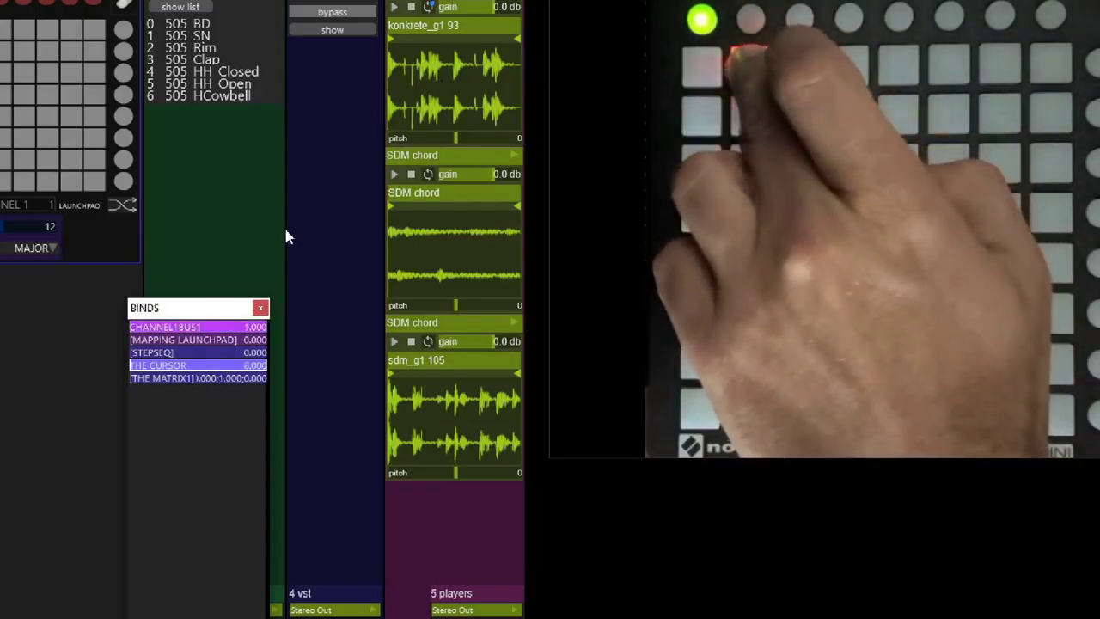
# - Bind CHANNEL1BUS1 to the SDM chord player's loop playback control and the next pad's bus to the sdm_g1 105 player's
pyautogui.moveTo(200, 329); pyautogui.dragTo(430, 173)
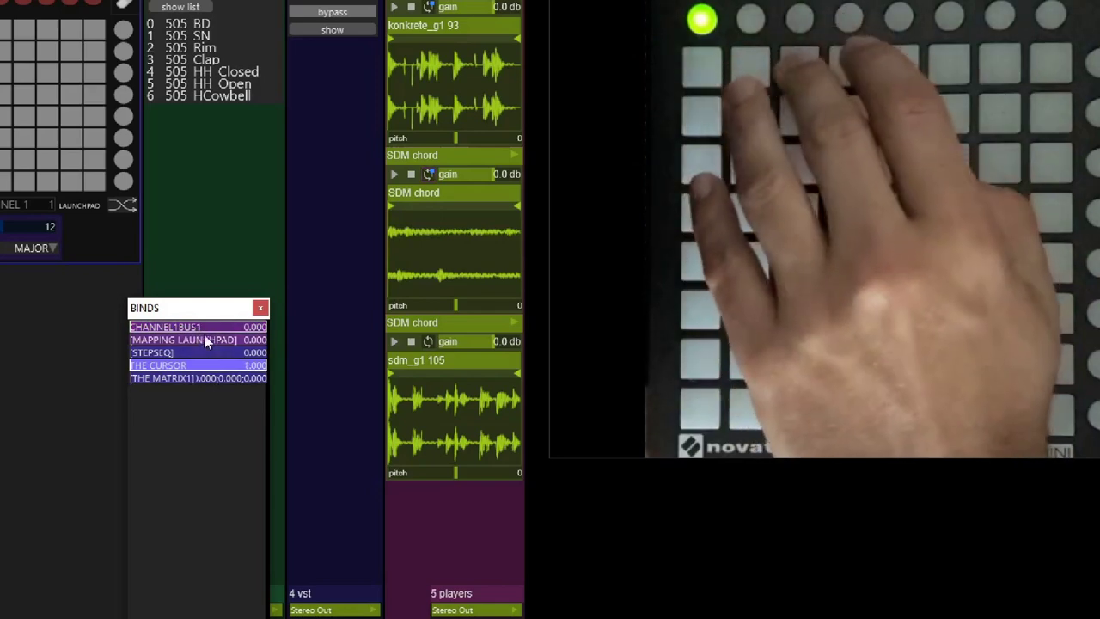
pyautogui.moveTo(201, 327); pyautogui.dragTo(426, 339)
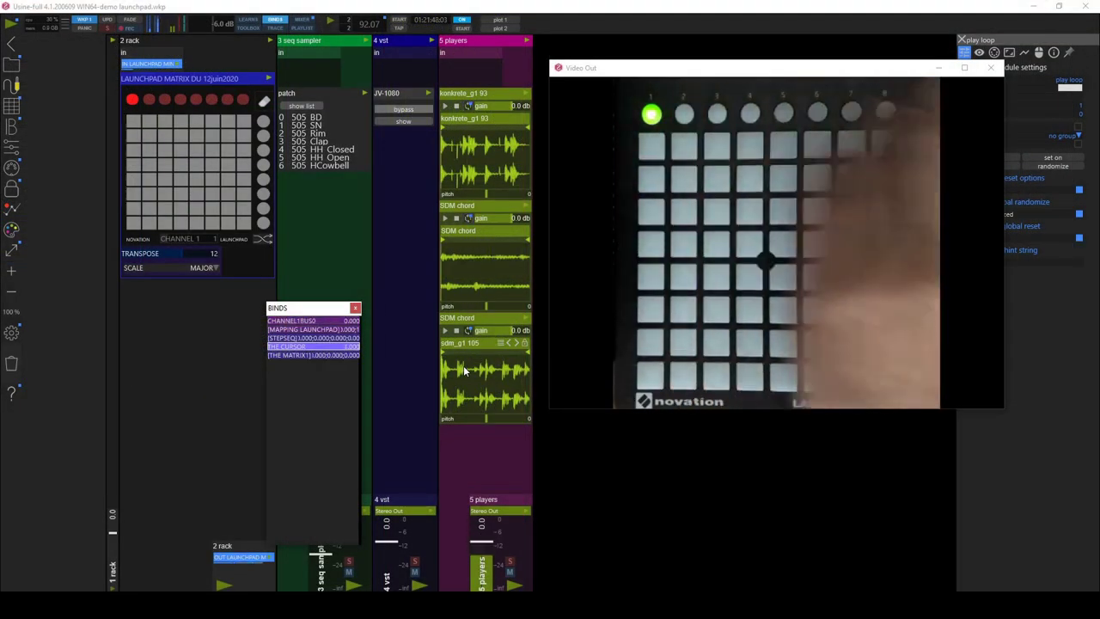
# - Set the quantize of the konkrete_g1 93 player's loop playback control to bar, with the Video Out window clear of the settings
pyautogui.click(468, 106)
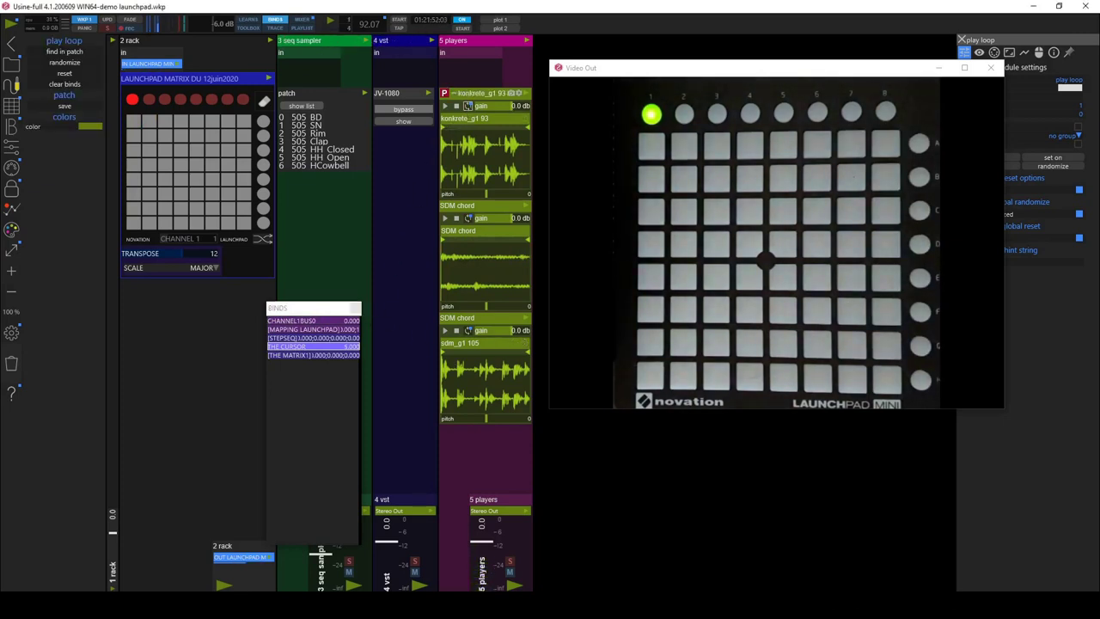
pyautogui.moveTo(925, 69); pyautogui.dragTo(880, 69)
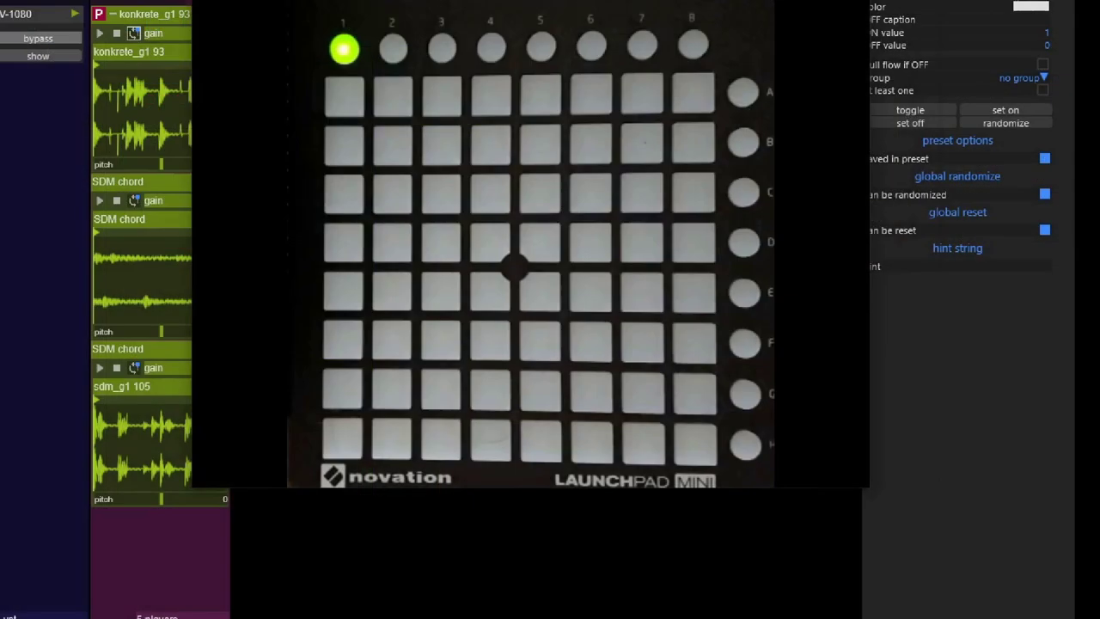
pyautogui.click(994, 53)
pyautogui.click(995, 55)
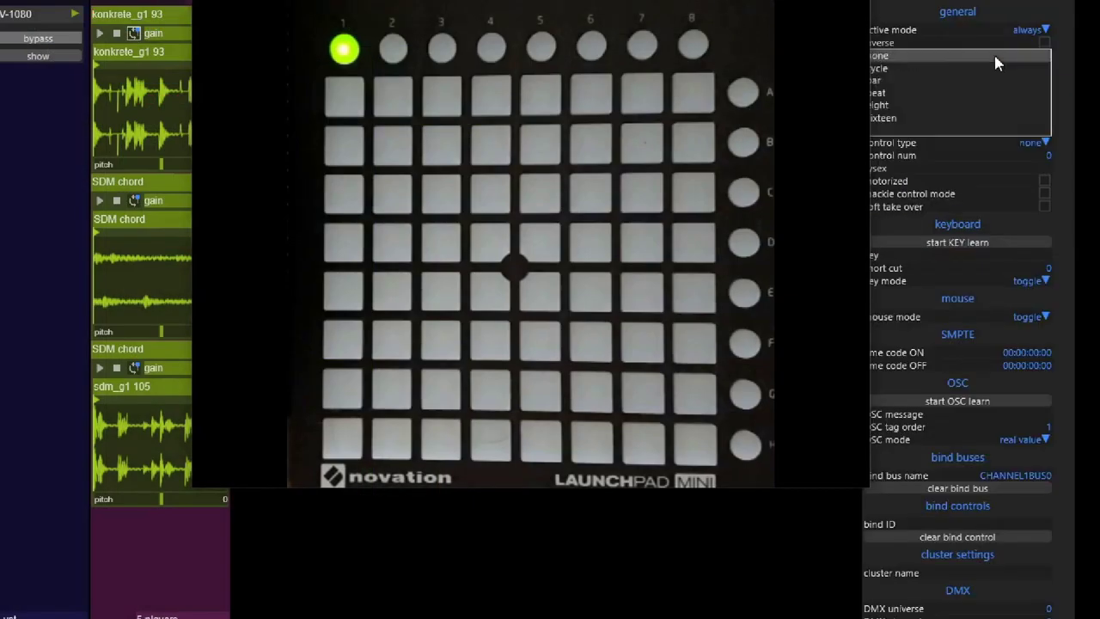
pyautogui.click(885, 82)
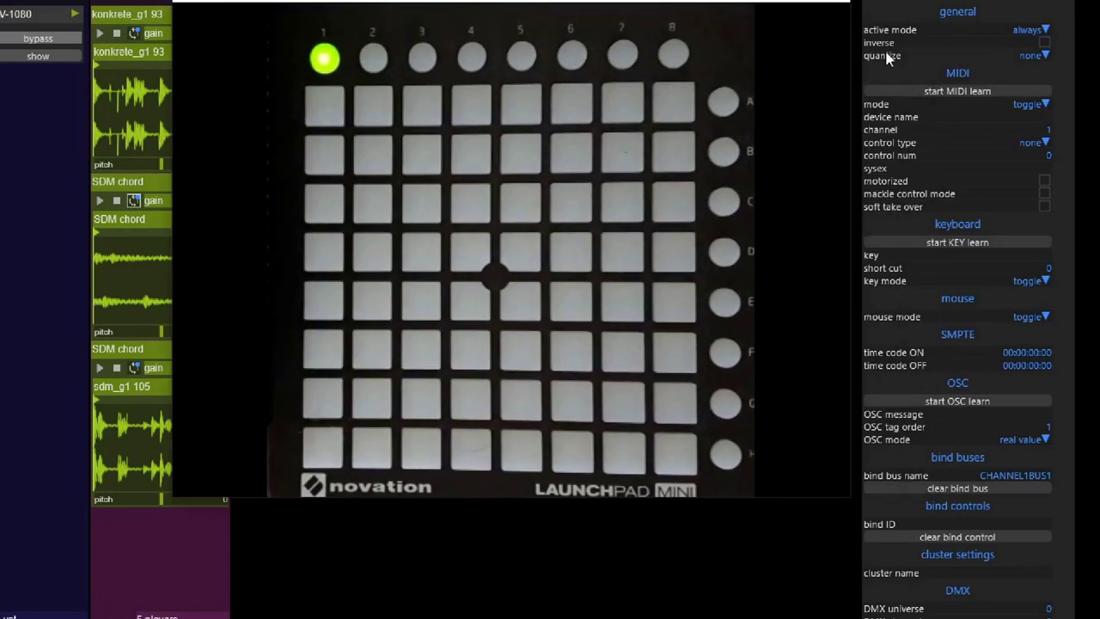
# - Set the quantize of the SDM chord player's loop playback control to bar and move the Video Out window off the players
pyautogui.click(896, 58)
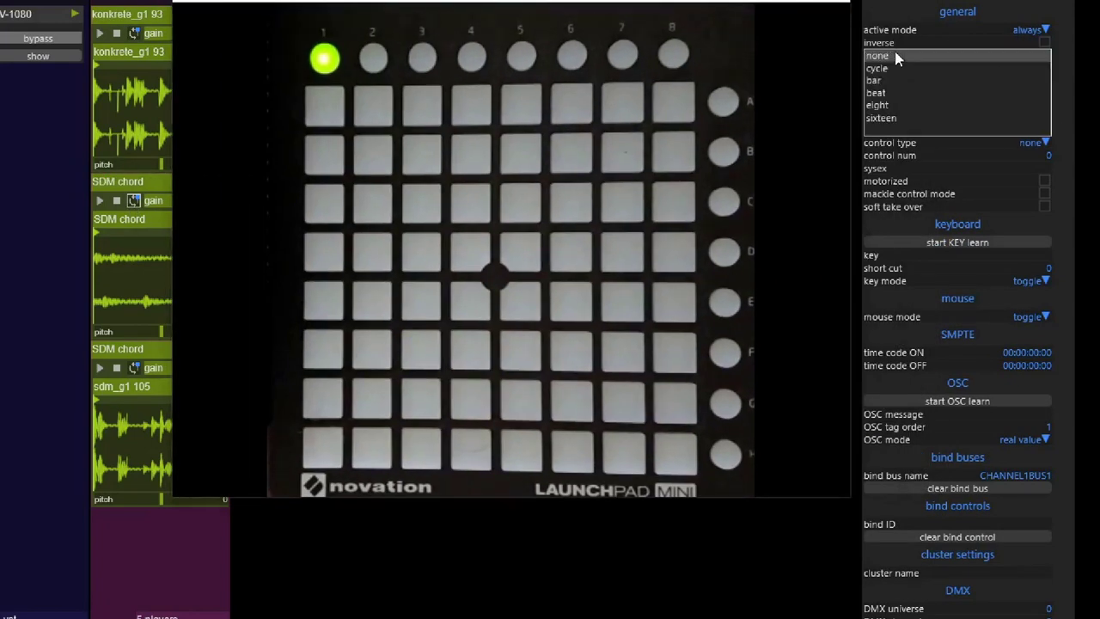
pyautogui.click(884, 81)
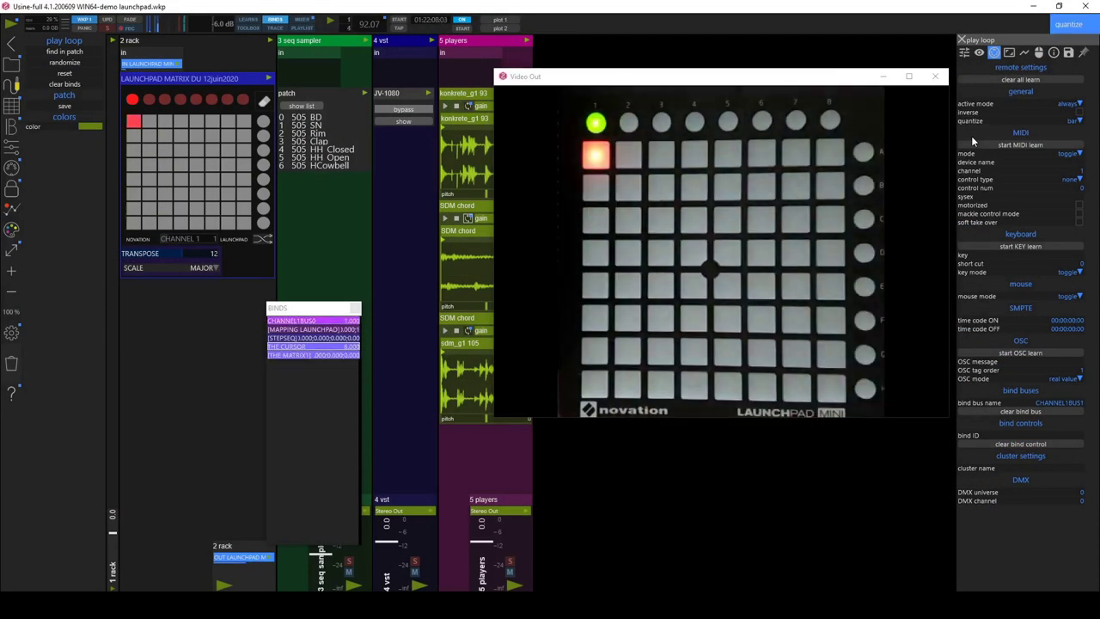
pyautogui.moveTo(778, 79); pyautogui.dragTo(828, 69)
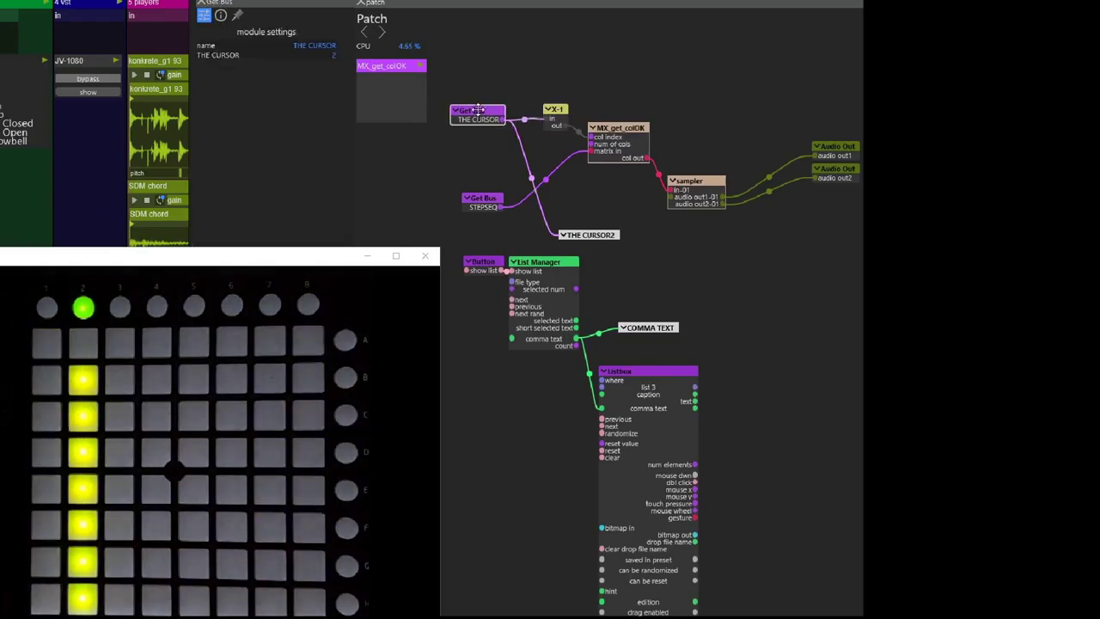
# - Examine the THE CURSOR and STEPSEQ Get Bus modules that feed the sampler in the 3 seq sampler patch
pyautogui.moveTo(478, 110); pyautogui.dragTo(478, 104)
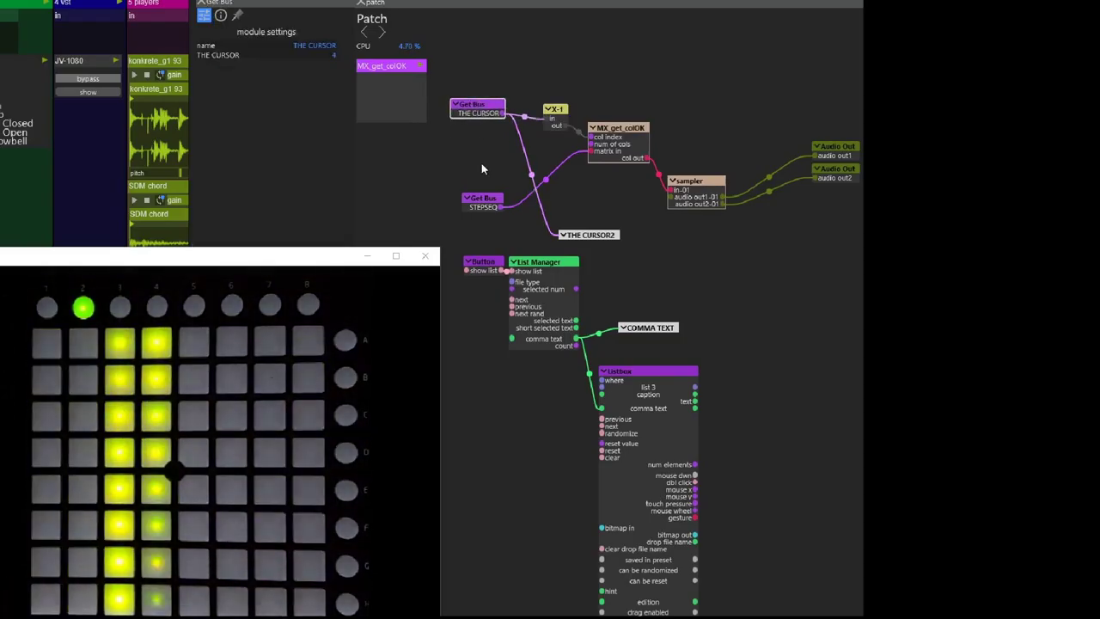
pyautogui.moveTo(483, 199); pyautogui.dragTo(474, 190)
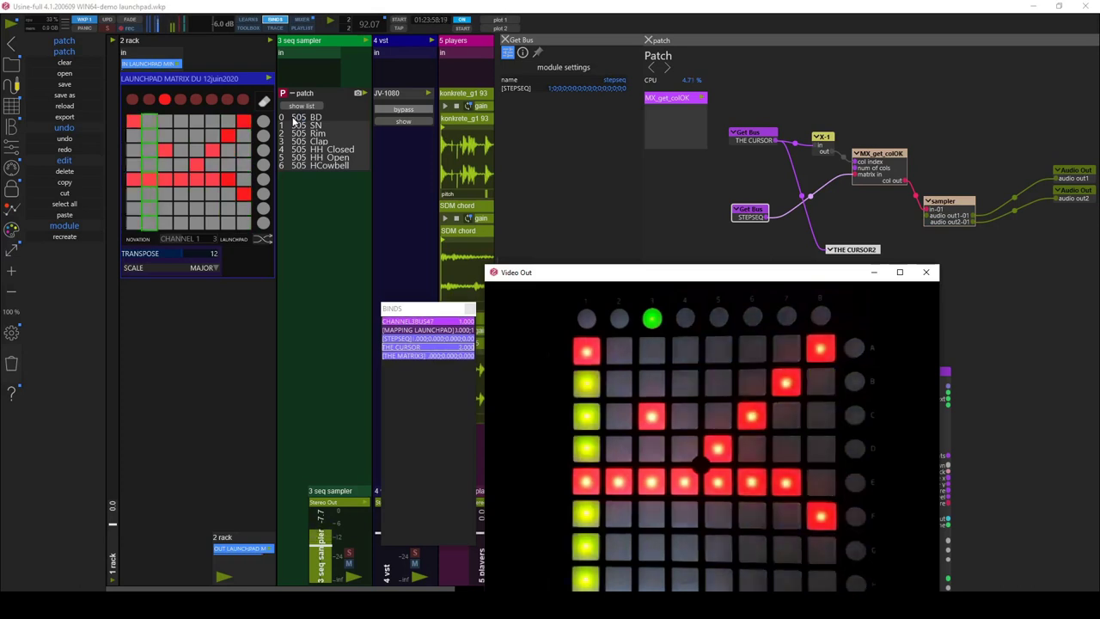
# - Set the tempo to 124.66 and close the tempo settings and the sampler patch view
pyautogui.click(366, 26)
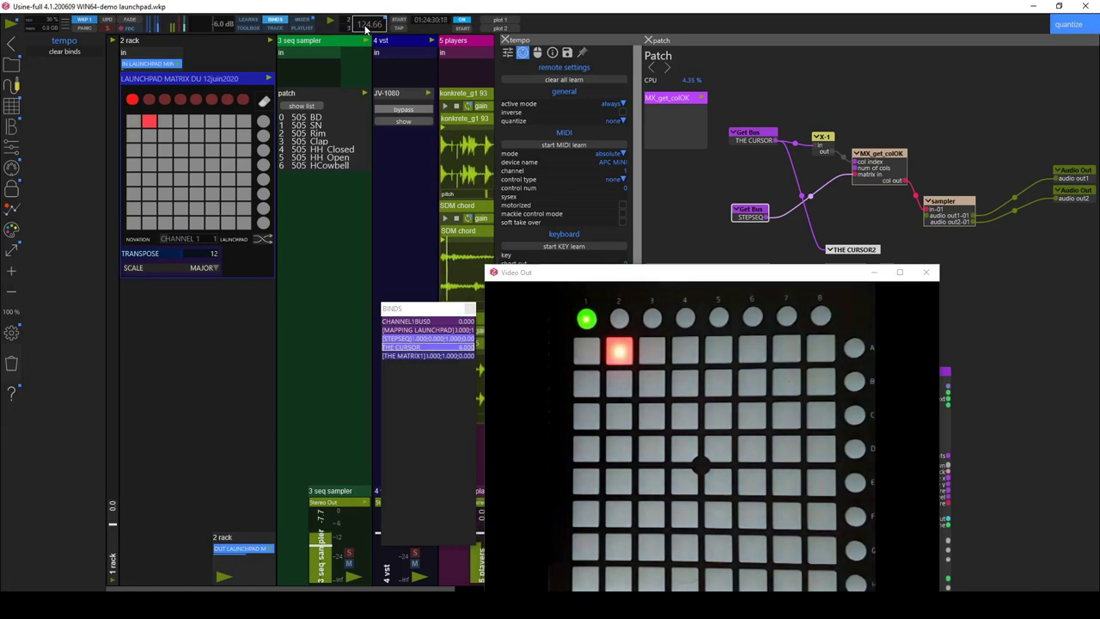
pyautogui.click(505, 40)
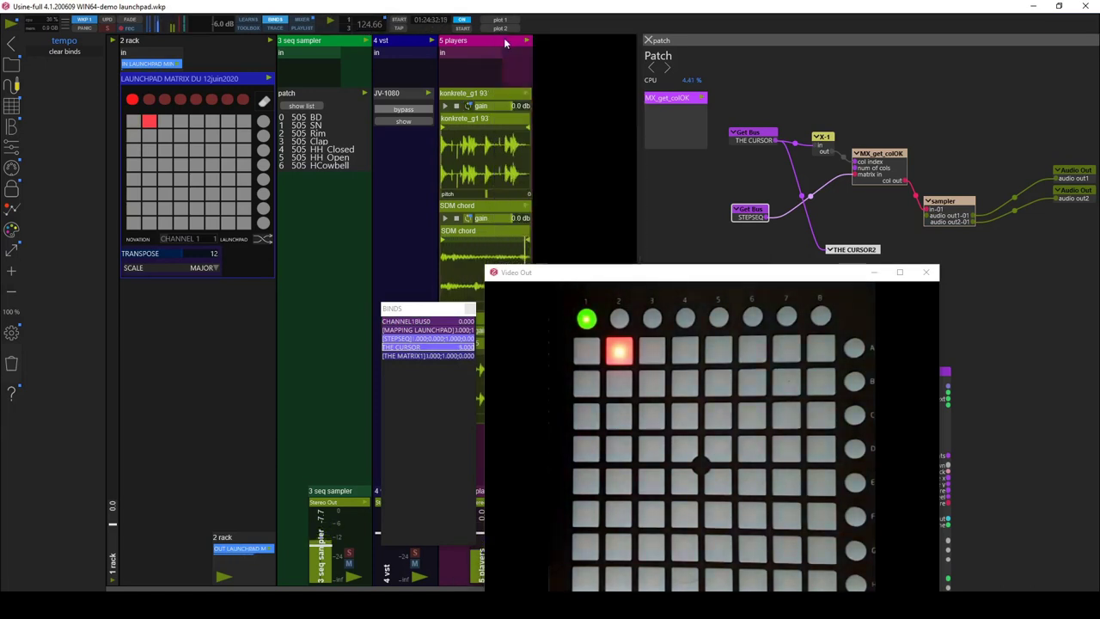
pyautogui.click(648, 41)
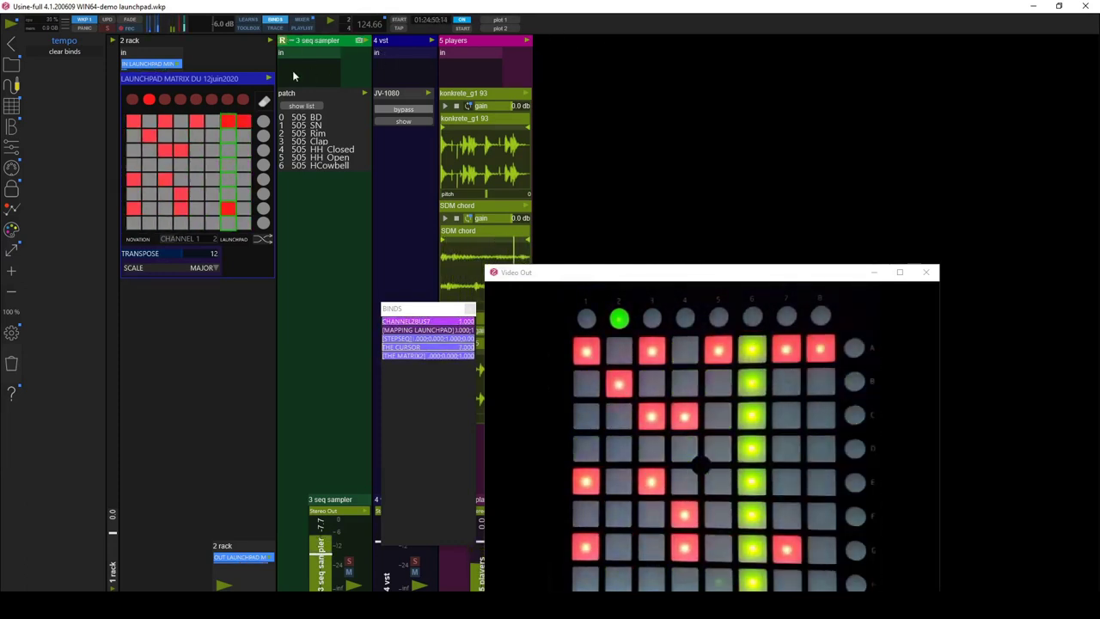
# - Show the Launchpad Matrix color and sync settings and set its step to 16th
pyautogui.click(268, 78)
pyautogui.click(438, 67)
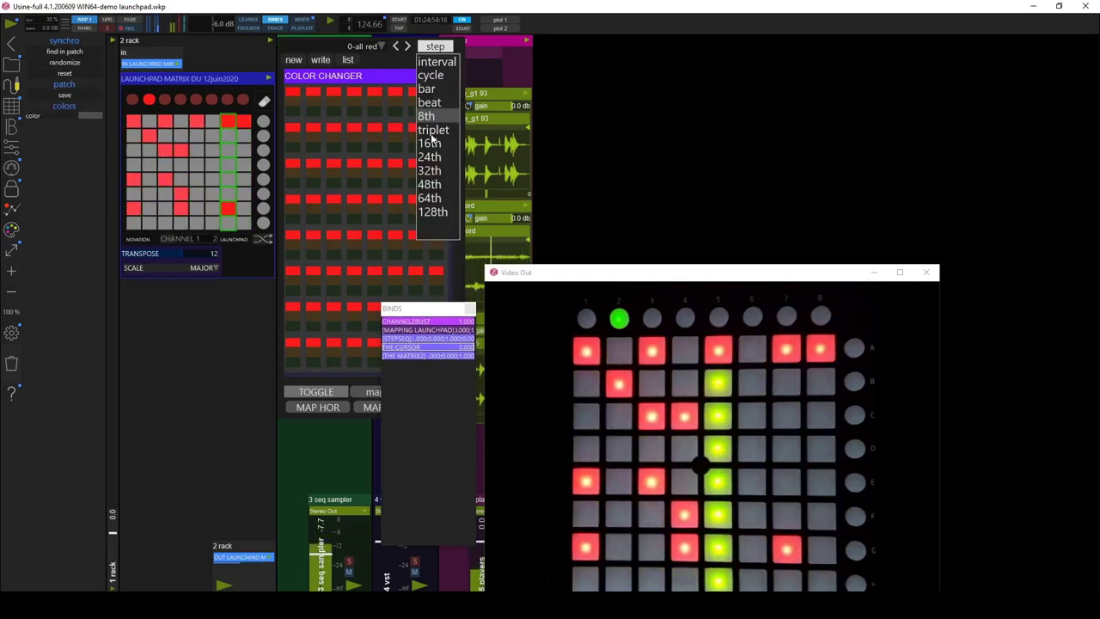
pyautogui.click(430, 143)
# - Lower the tempo to 96.72 and clear the Launchpad Matrix pads
pyautogui.moveTo(371, 26); pyautogui.dragTo(367, 31)
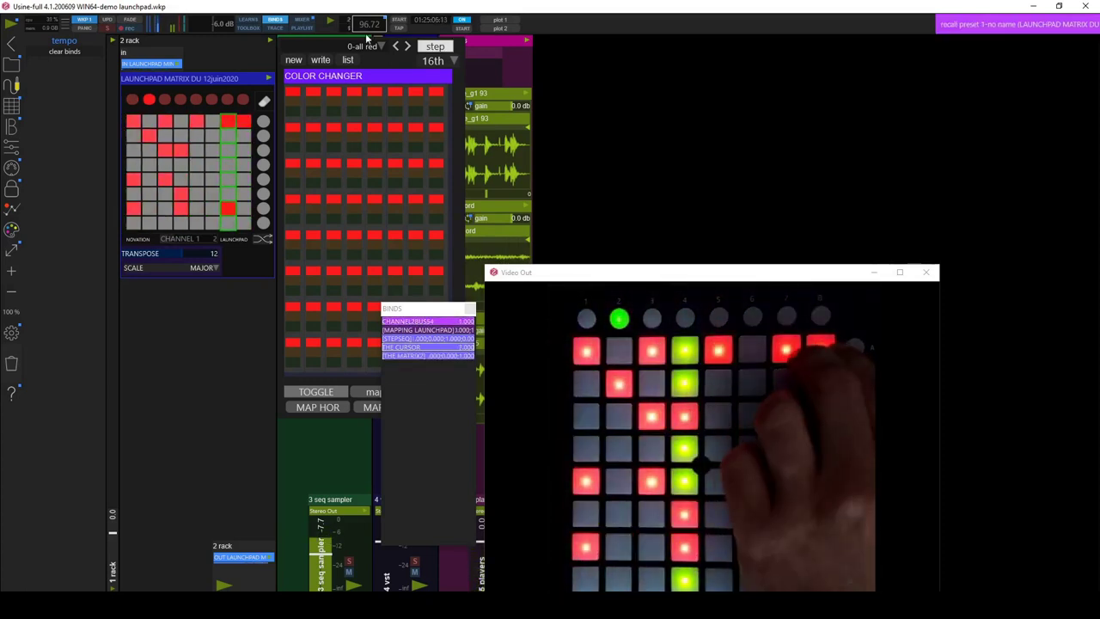
pyautogui.click(265, 102)
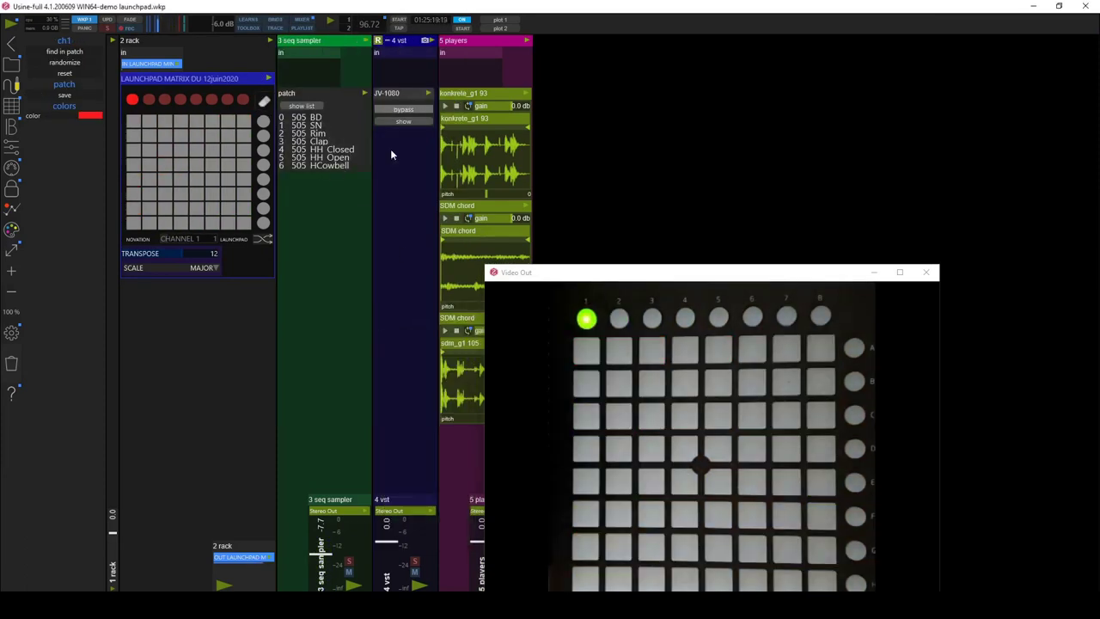
# - In the JV-1080 patch, feed the midi in inlet from the existing PAGE8 MIDI bus, checking the Launchpad Matrix page settings
pyautogui.click(383, 93)
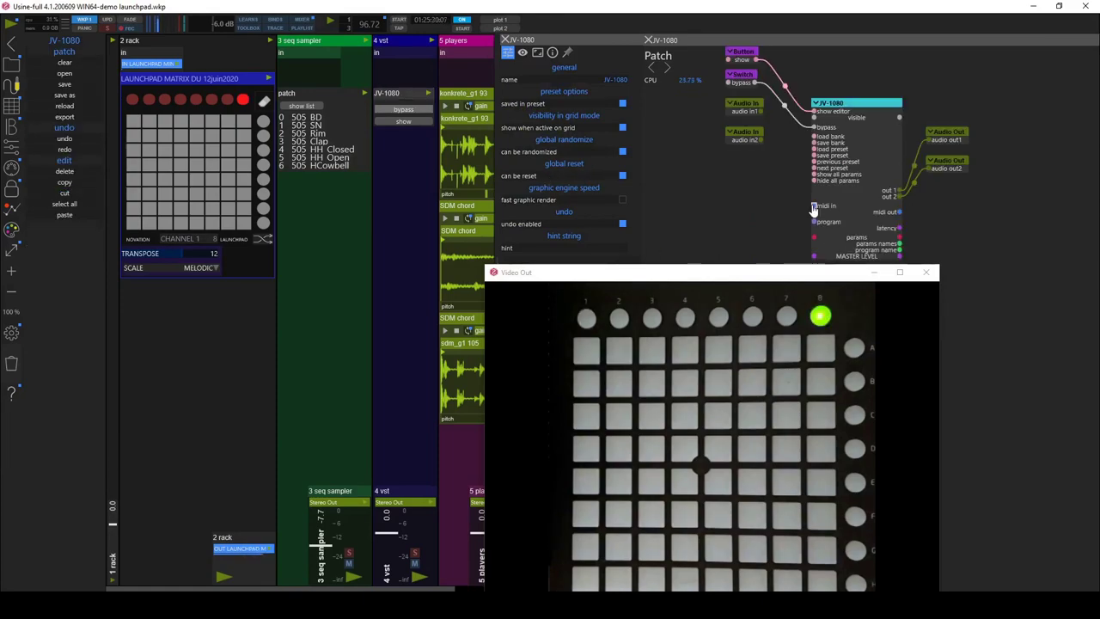
pyautogui.click(263, 81)
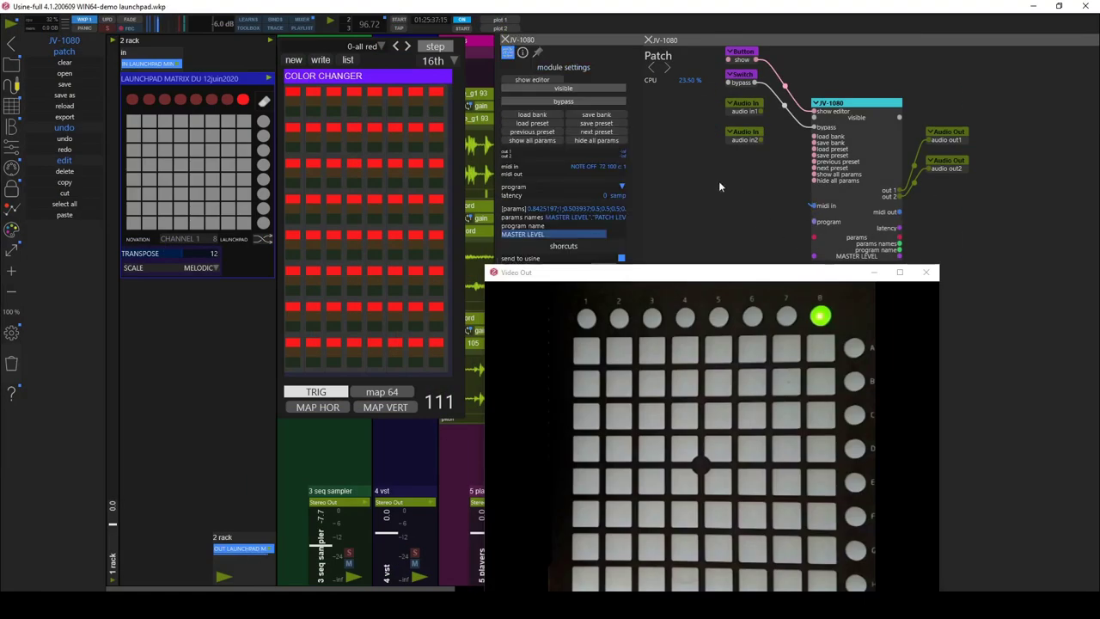
pyautogui.rightClick(784, 151)
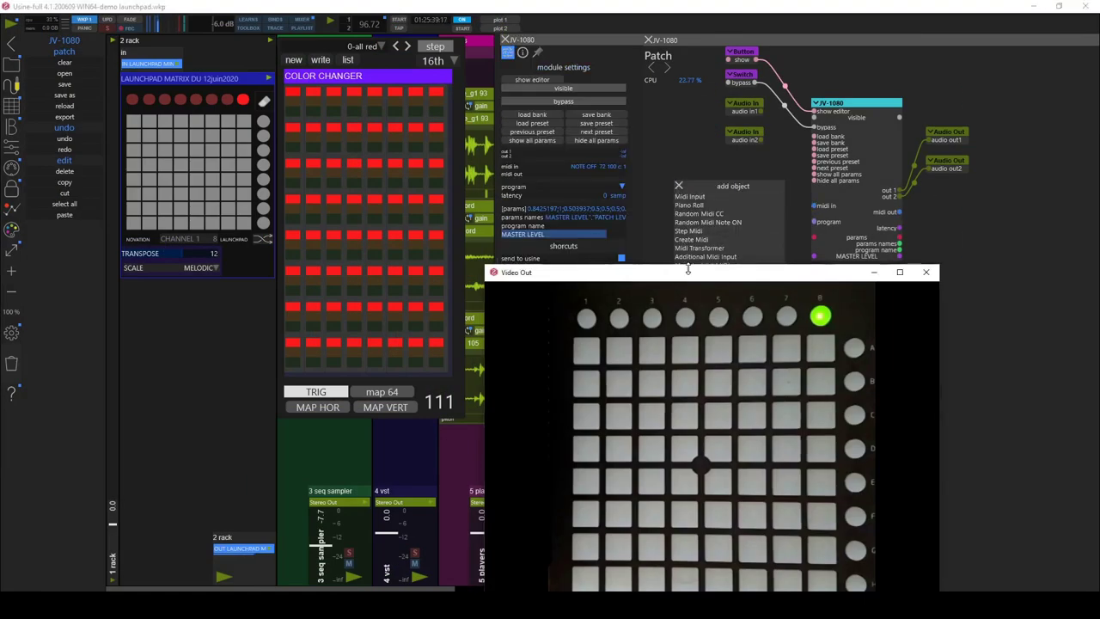
pyautogui.moveTo(687, 269); pyautogui.dragTo(711, 376)
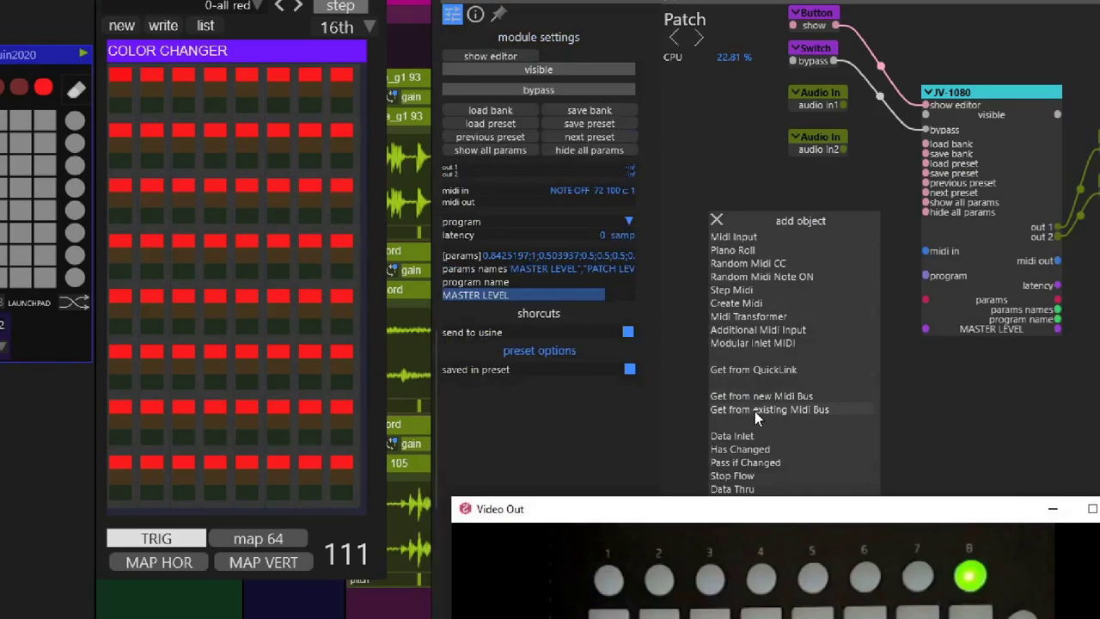
pyautogui.click(790, 411)
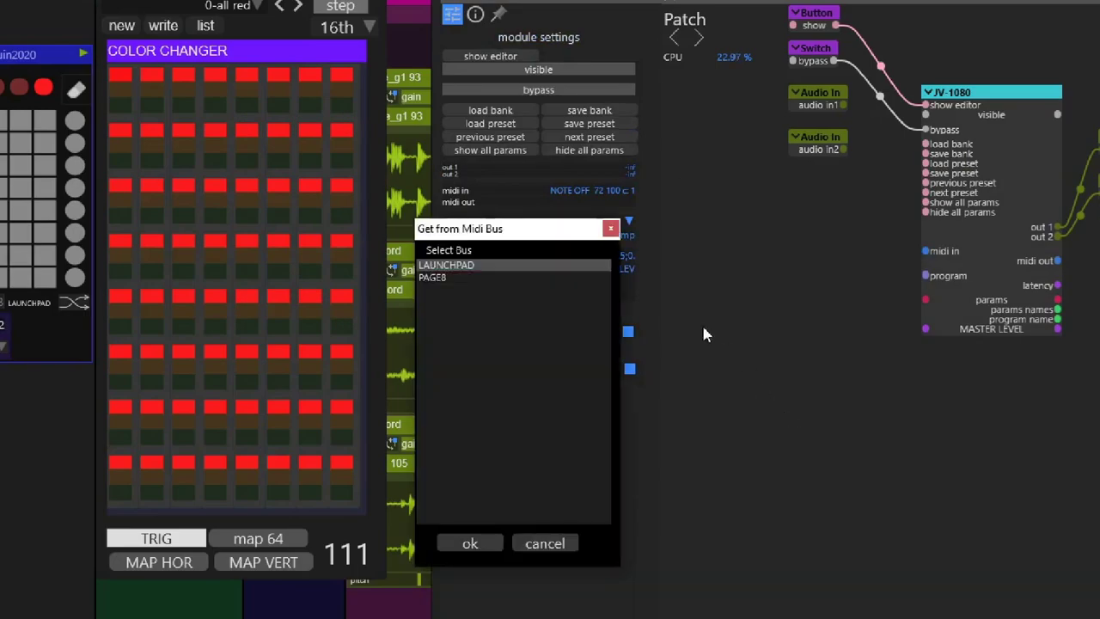
pyautogui.doubleClick(432, 277)
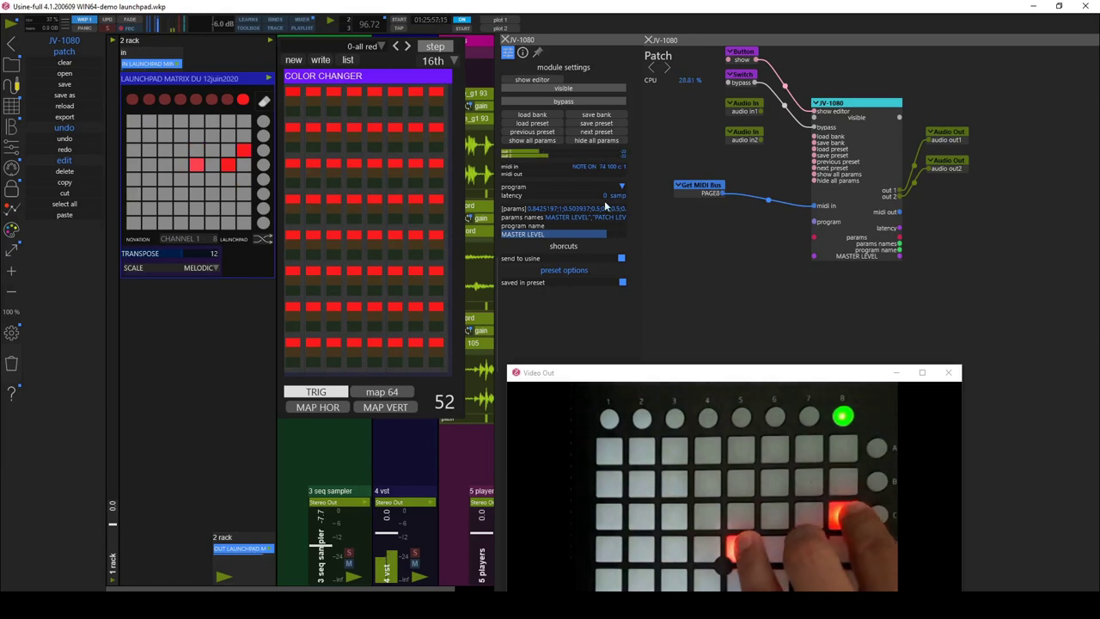
pyautogui.click(261, 80)
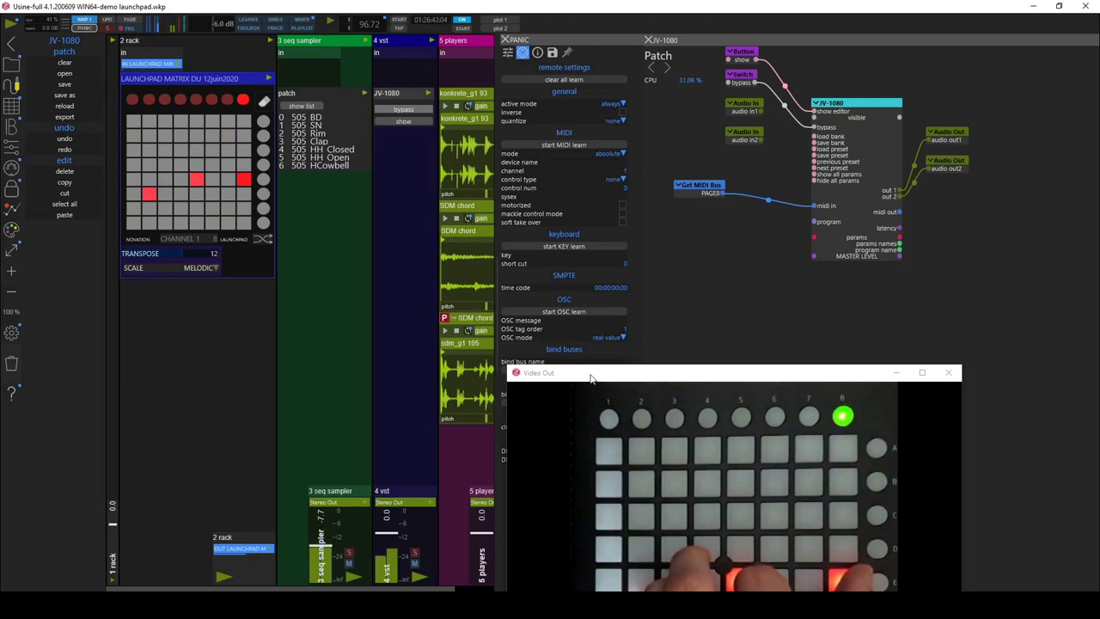
# - Move the Video Out window to show the whole Launchpad and try the PENTA and WHOLE scales in the Launchpad Matrix
pyautogui.moveTo(591, 378); pyautogui.dragTo(564, 220)
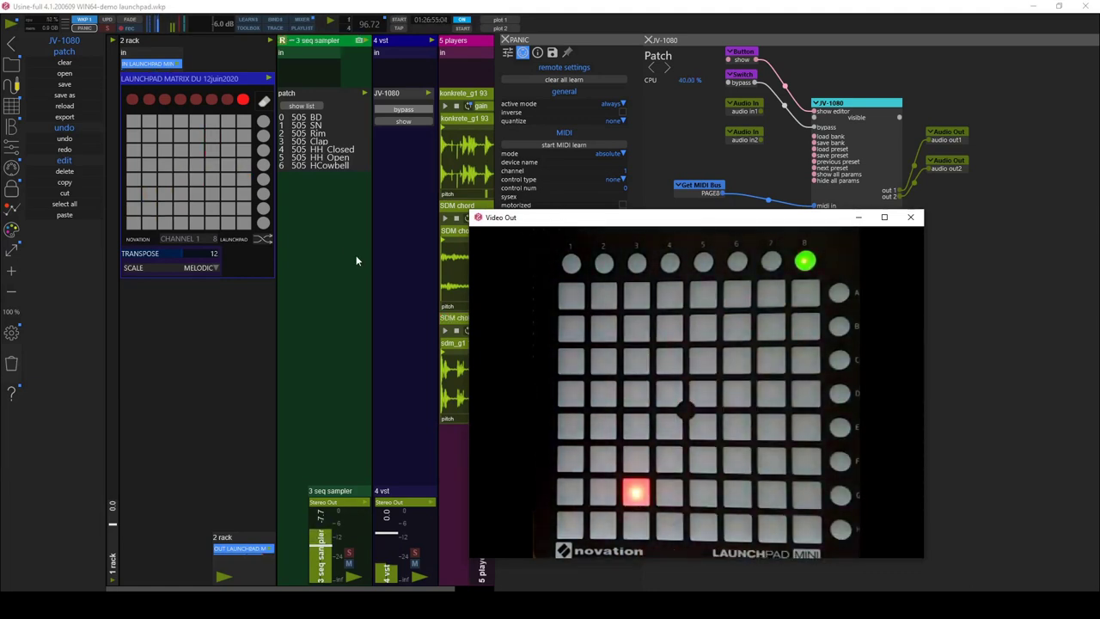
pyautogui.click(203, 268)
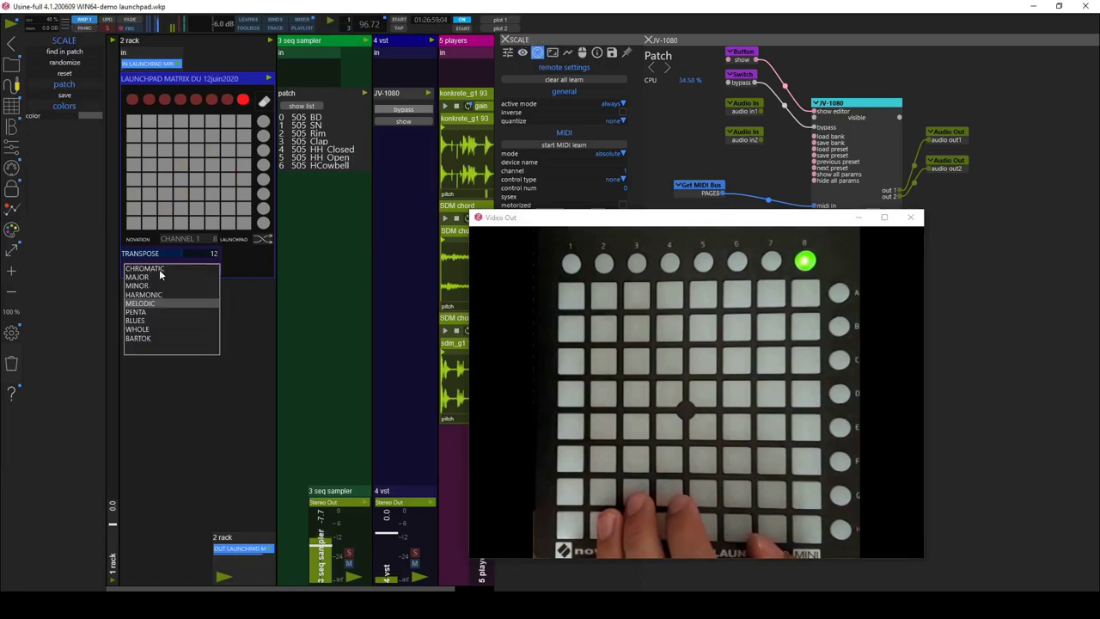
pyautogui.click(138, 313)
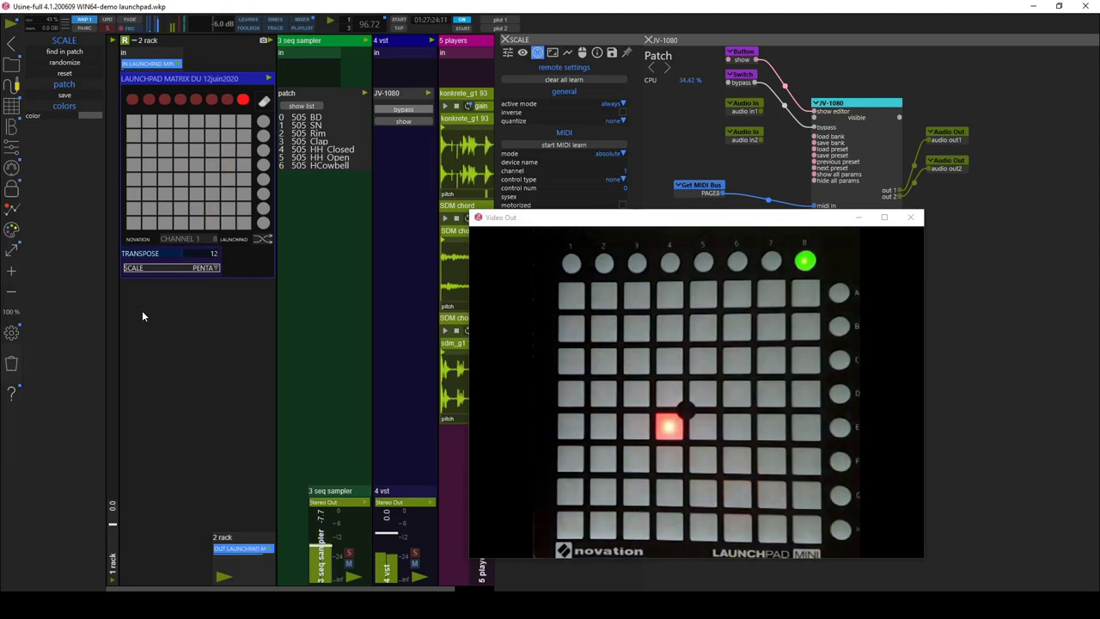
pyautogui.click(167, 267)
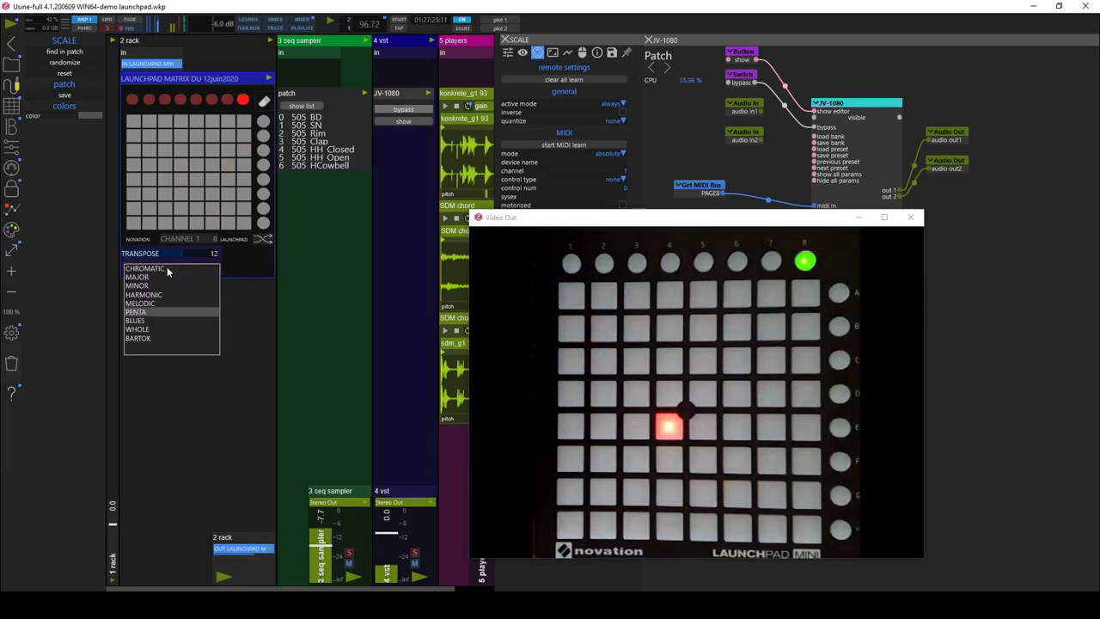
pyautogui.click(141, 331)
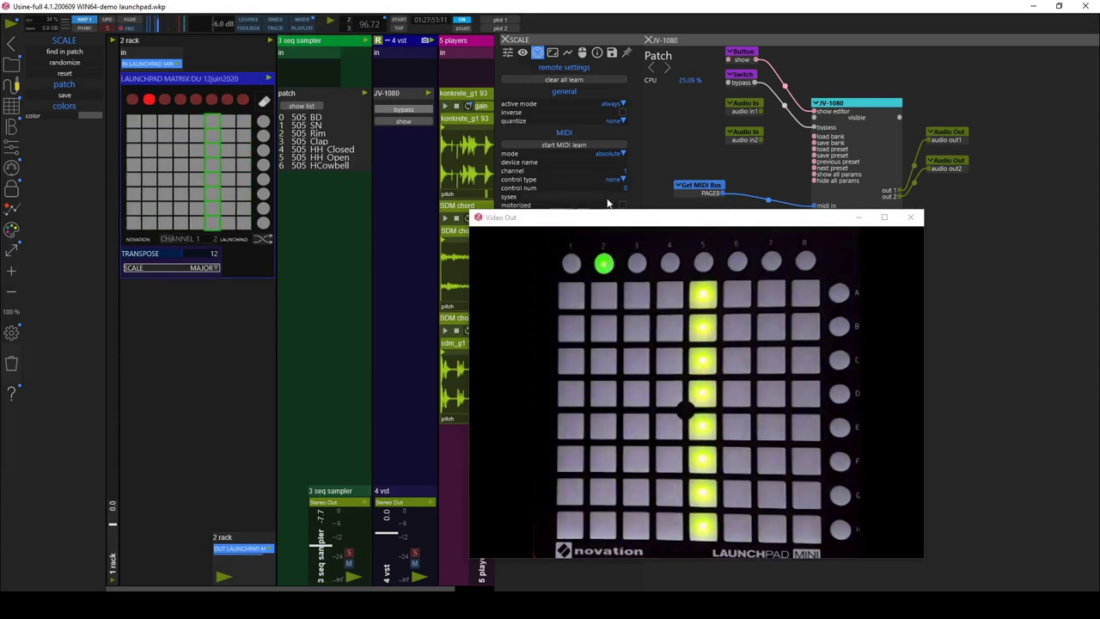
# - Close the JV-1080 patch view, with the Video Out window moved clear of the racks, and select the 3 seq sampler patch
pyautogui.doubleClick(705, 161)
pyautogui.moveTo(682, 220); pyautogui.dragTo(746, 139)
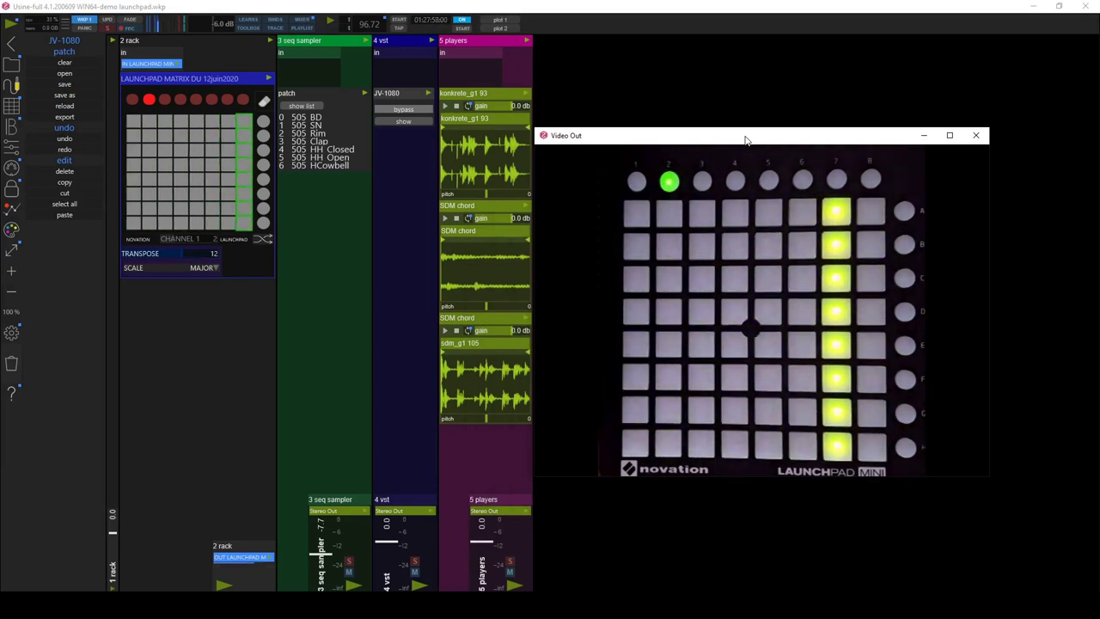
pyautogui.click(320, 92)
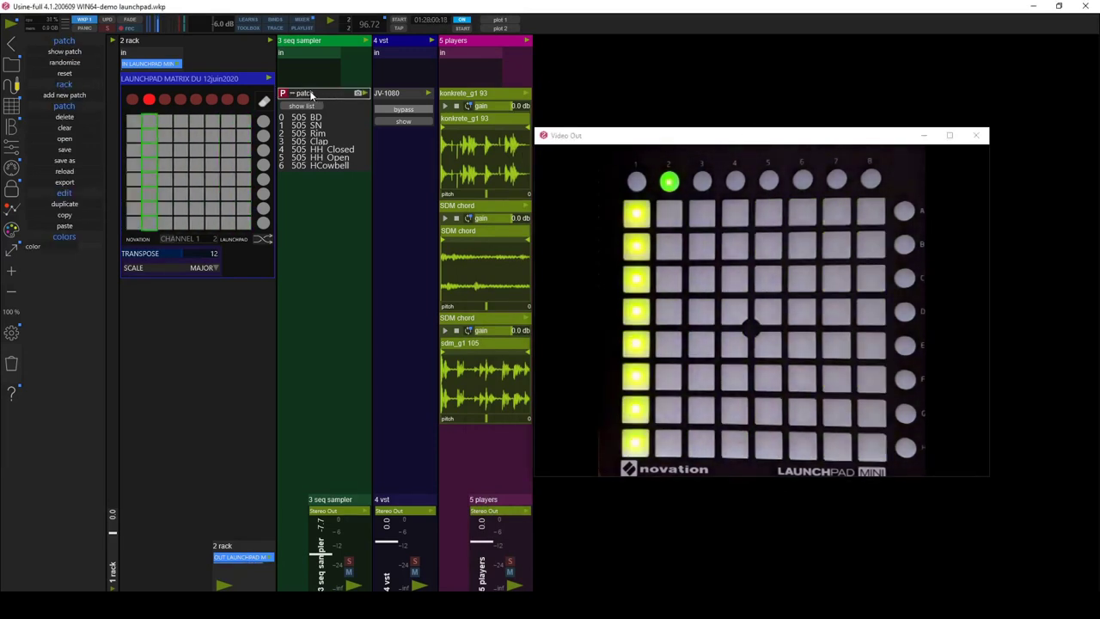